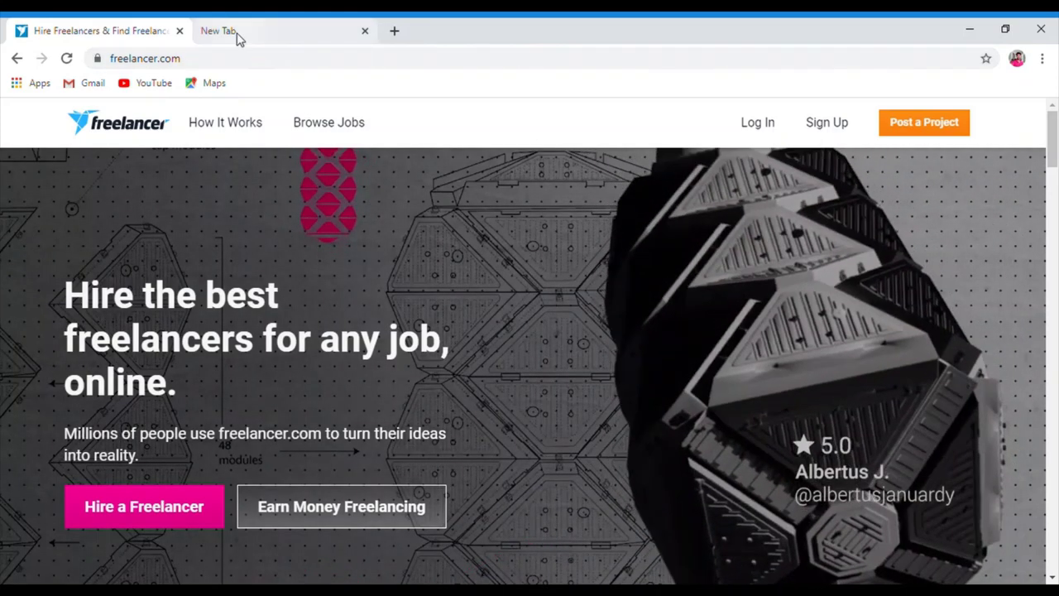
{"action": "left_click", "coordinate": [238, 35]}
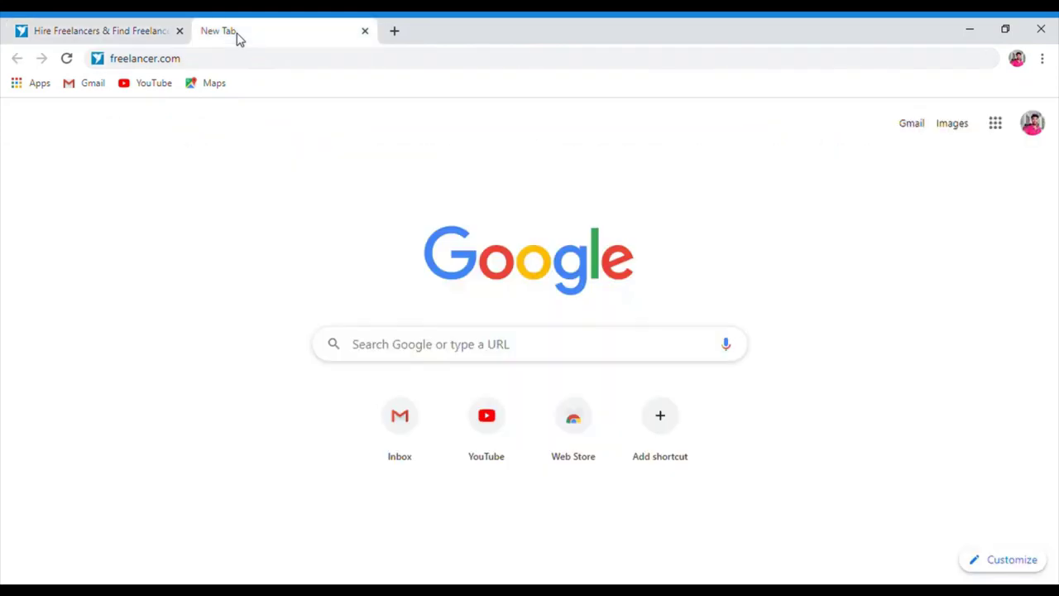
{"action": "left_click", "coordinate": [199, 71]}
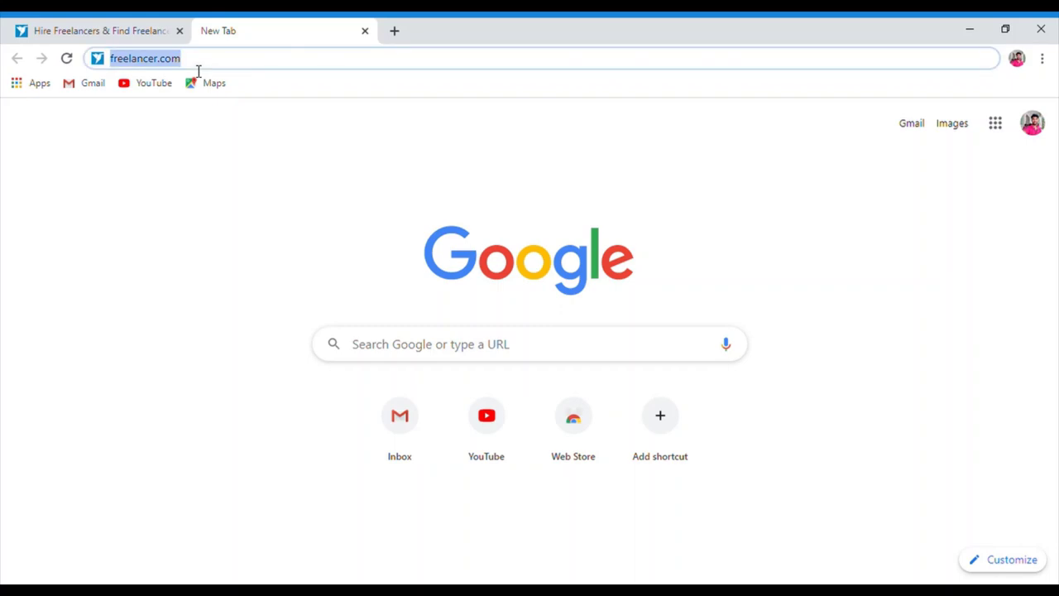
{"action": "left_click", "coordinate": [121, 34]}
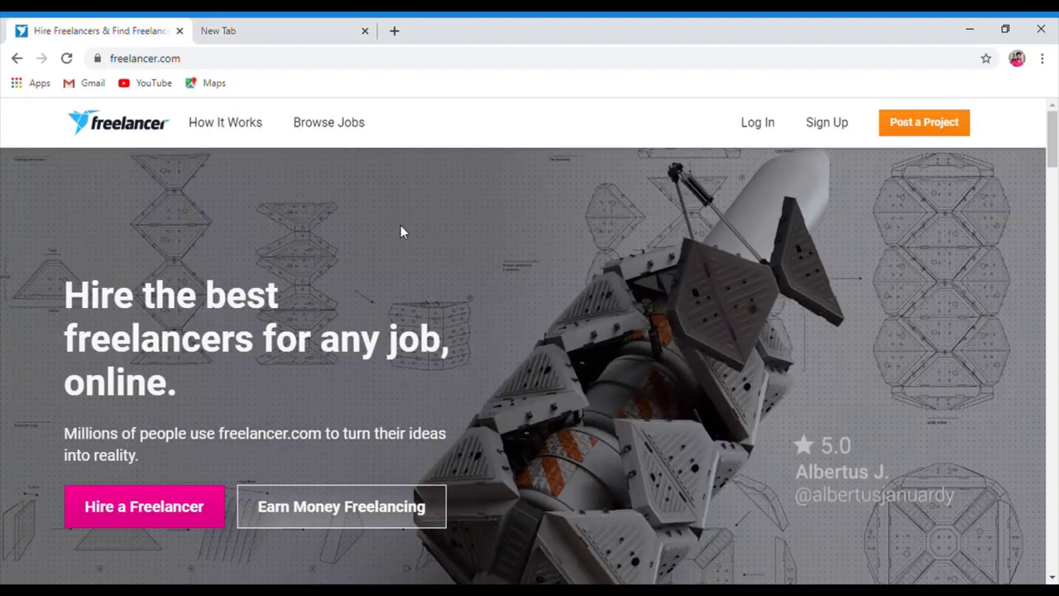
{"action": "scroll", "coordinate": [1055, 240], "scroll_direction": "down", "scroll_amount": 4}
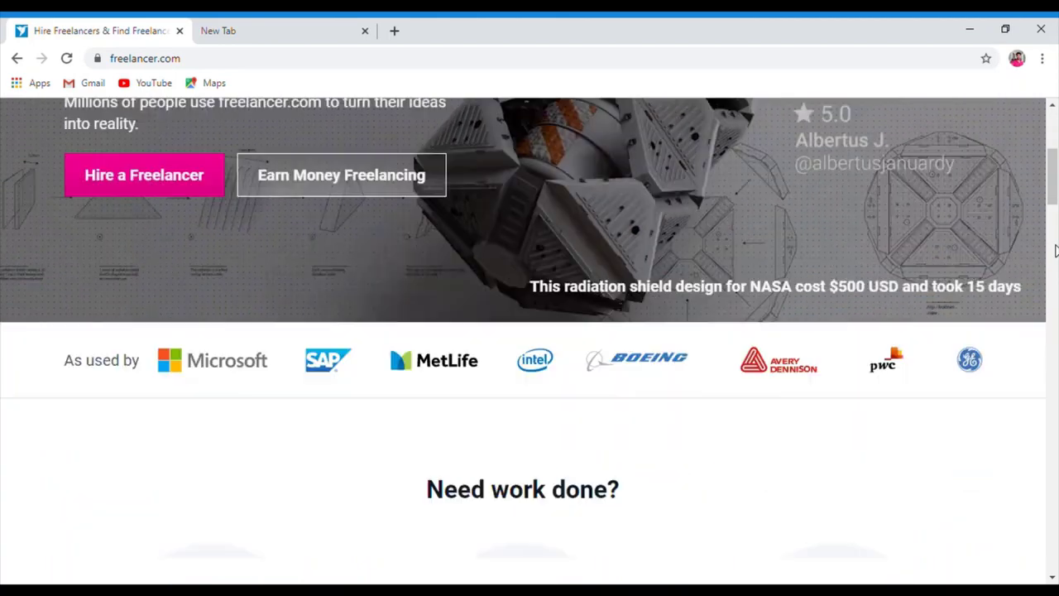
{"action": "scroll", "coordinate": [1055, 250], "scroll_direction": "down", "scroll_amount": 6}
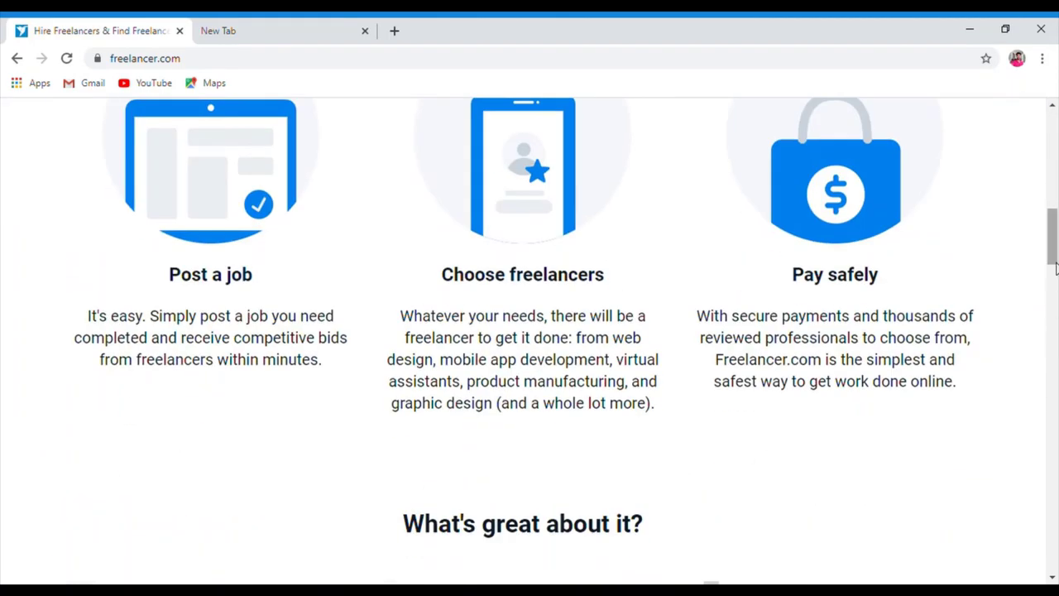
{"action": "scroll", "coordinate": [1055, 315], "scroll_direction": "down", "scroll_amount": 8}
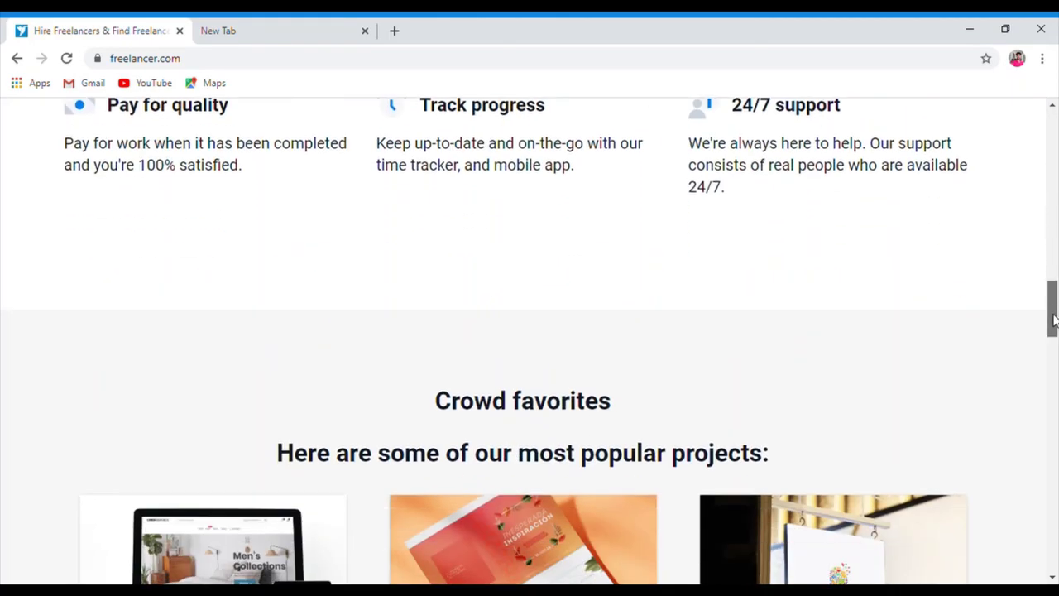
{"action": "left_click_drag", "start_coordinate": [1053, 316], "coordinate": [1055, 430]}
{"action": "left_click_drag", "start_coordinate": [1057, 213], "coordinate": [1056, 145]}
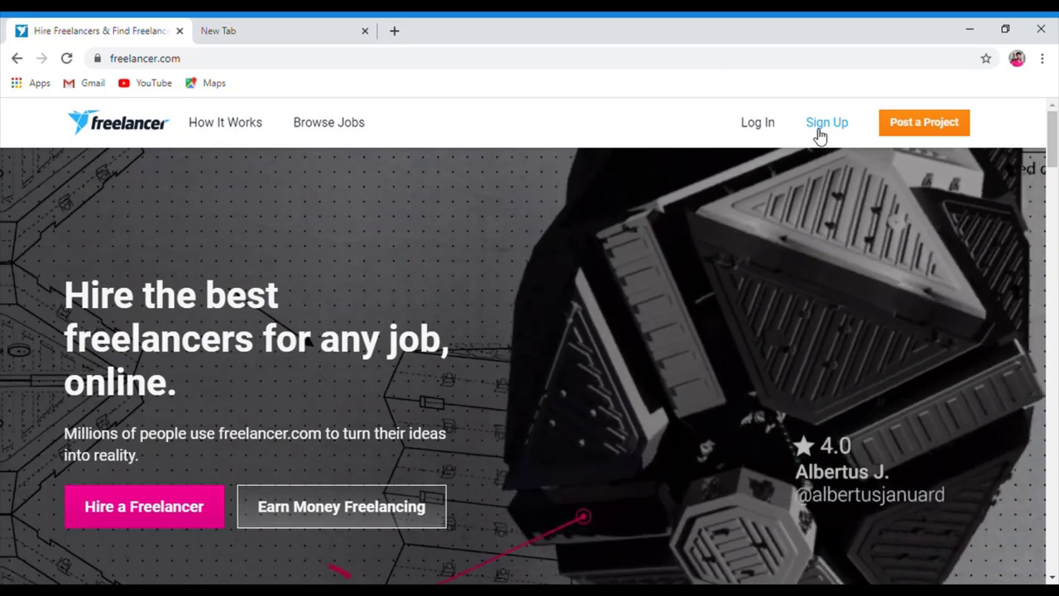
Open the Freelancer sign-up form and enter the account's e-mail address
{"action": "left_click", "coordinate": [818, 130]}
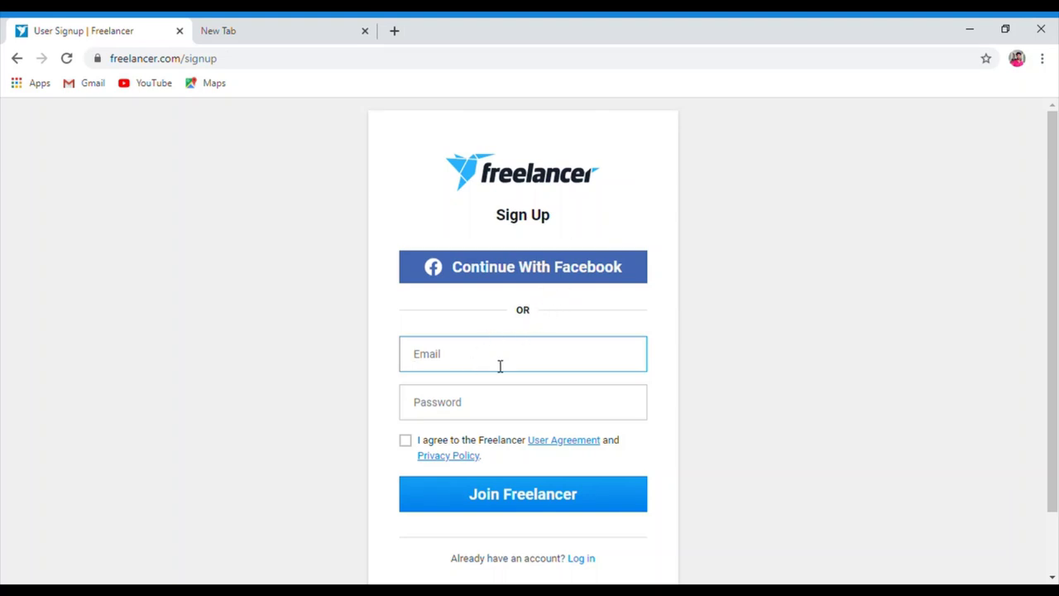
{"action": "left_click", "coordinate": [470, 408]}
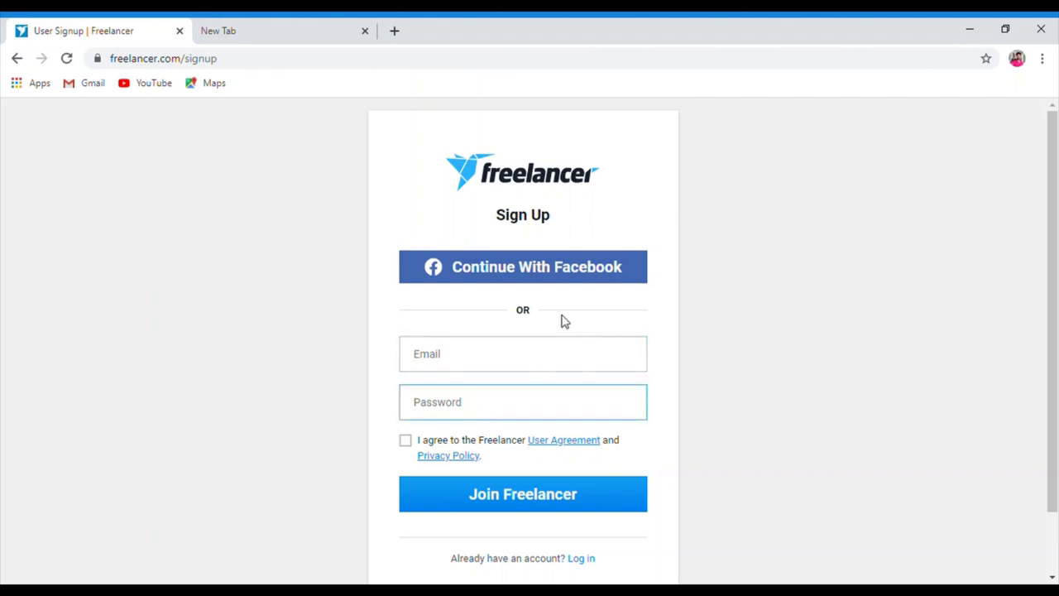
{"action": "left_click", "coordinate": [507, 358]}
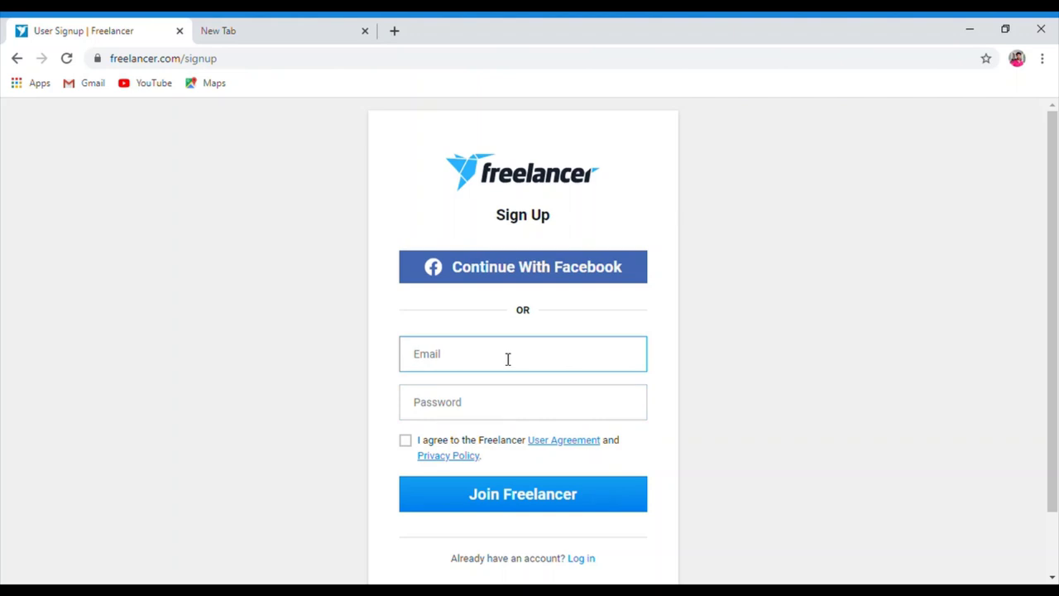
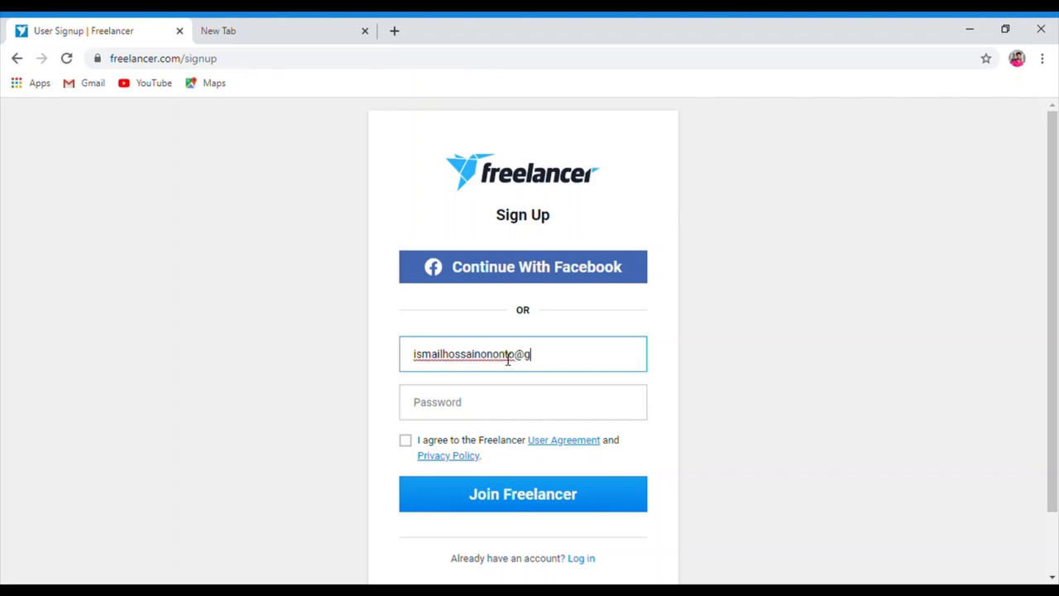
Enter a password, accept the User Agreement, and join Freelancer
{"action": "left_click", "coordinate": [510, 411]}
{"action": "left_click", "coordinate": [499, 411]}
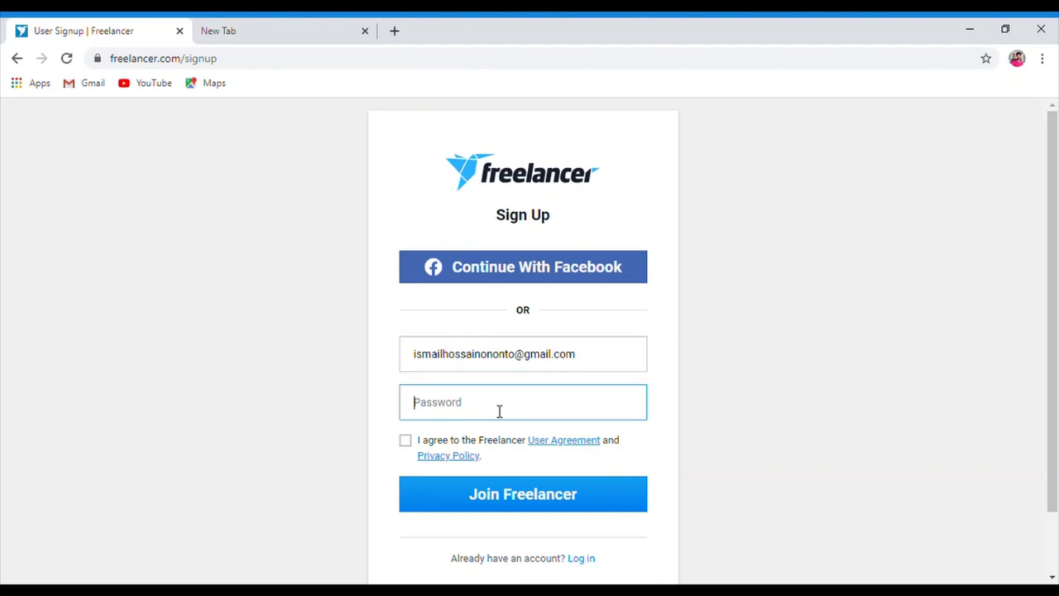
{"action": "left_click", "coordinate": [434, 369]}
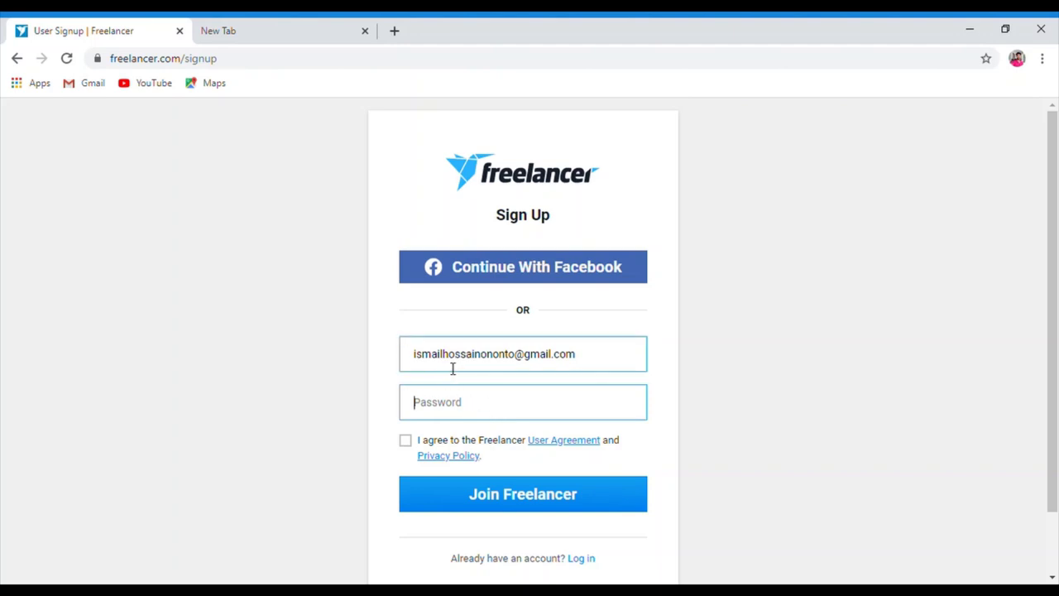
{"action": "left_click", "coordinate": [506, 394]}
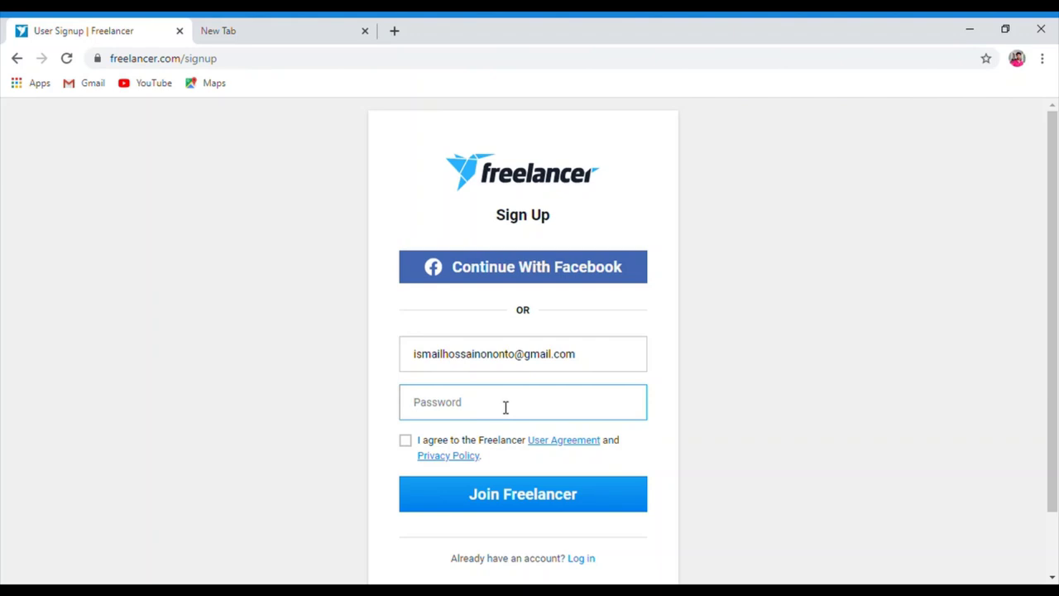
{"action": "key", "text": "BackSpace"}
{"action": "key", "text": "BackSpace"}
{"action": "key", "text": "BackSpace"}
{"action": "key", "text": "BackSpace"}
{"action": "key", "text": "BackSpace"}
{"action": "left_click", "coordinate": [407, 441]}
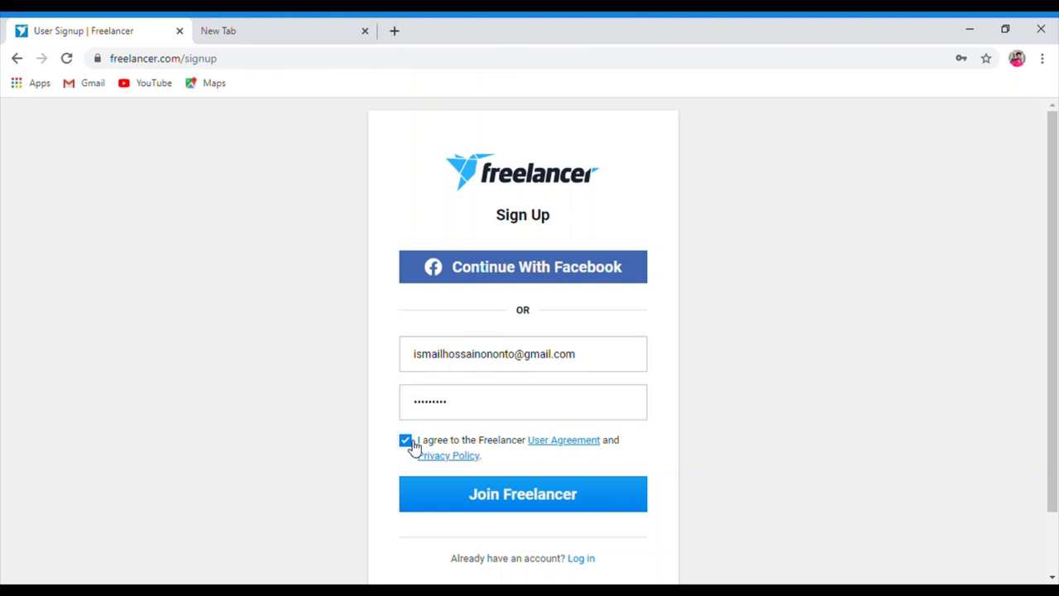
{"action": "left_click", "coordinate": [474, 493]}
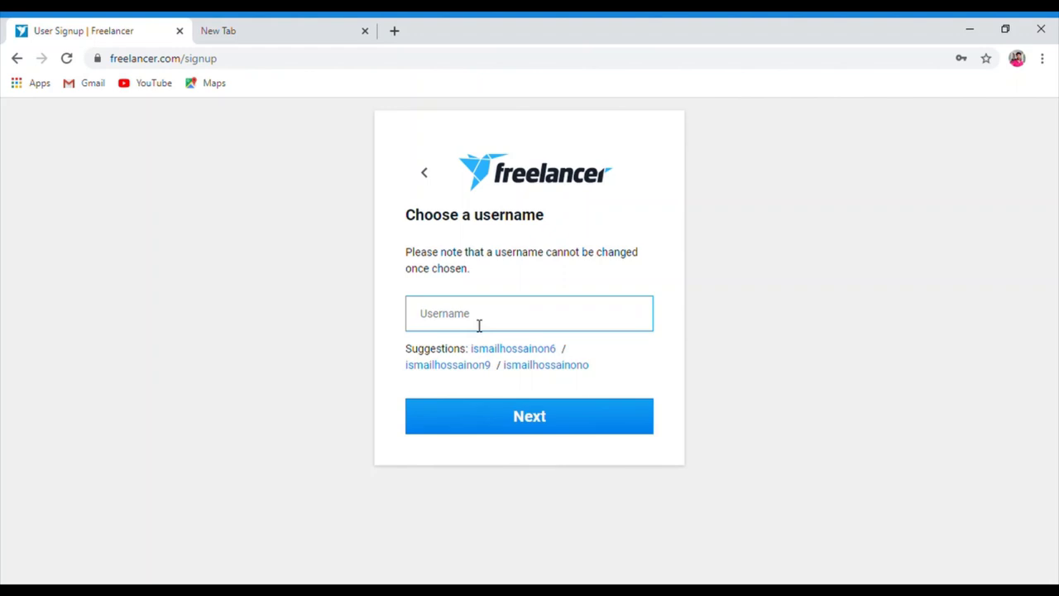
Enter a username ending in 20 for the new account and submit it
{"action": "type", "text": "Aladin"}
{"action": "type", "text": "20"}
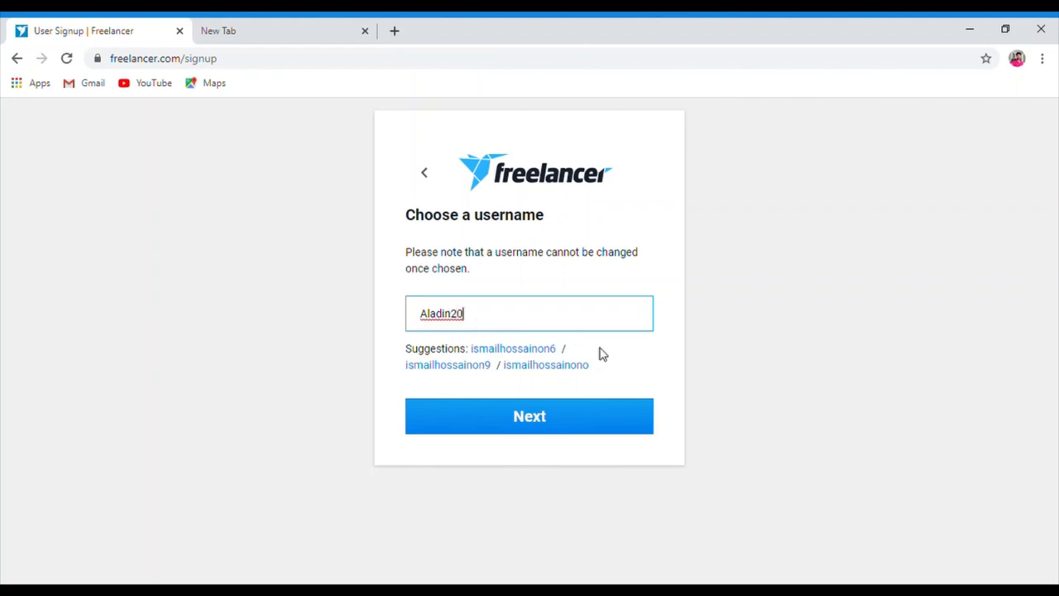
{"action": "left_click", "coordinate": [530, 418]}
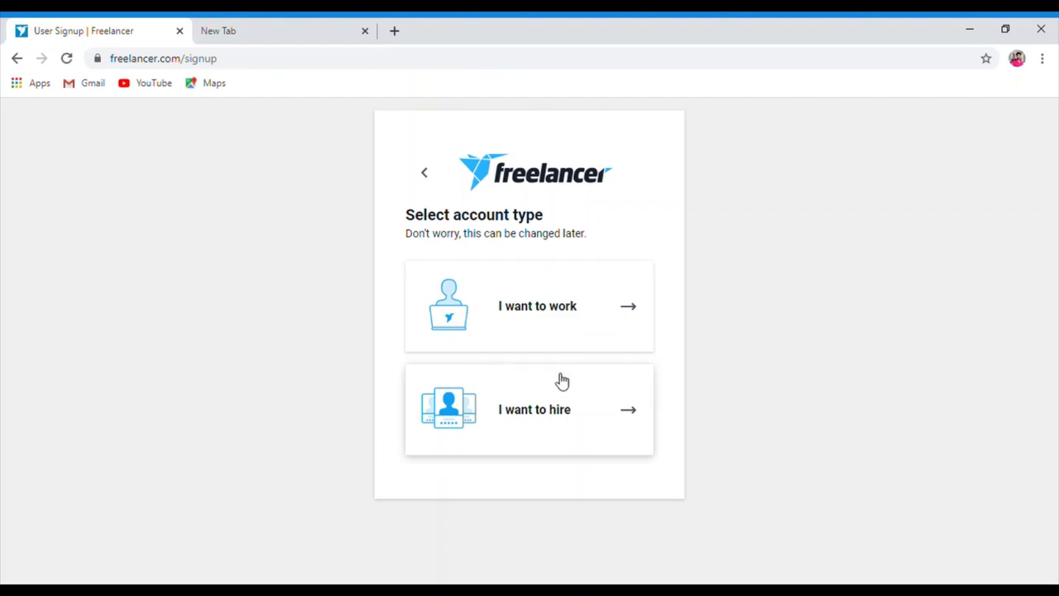
Choose the 'I want to work' account type
{"action": "left_click", "coordinate": [538, 315]}
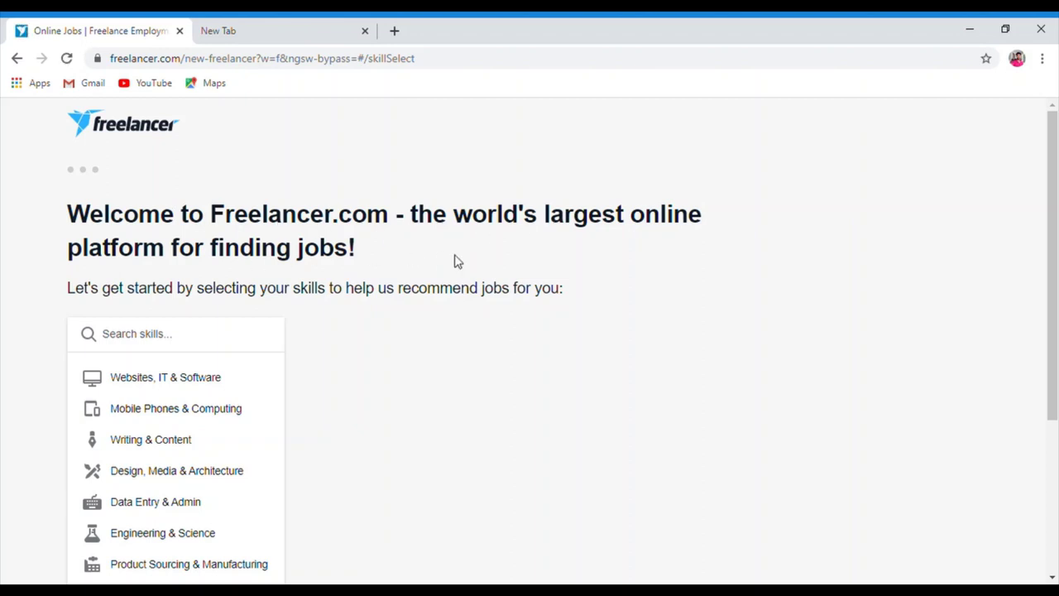
Pick Data Entry, Web Search, Customer Support, Data Scraping, Article Submission, Virtual Assistant, Data Processing, then continue
{"action": "left_click_drag", "start_coordinate": [1054, 154], "coordinate": [1056, 248]}
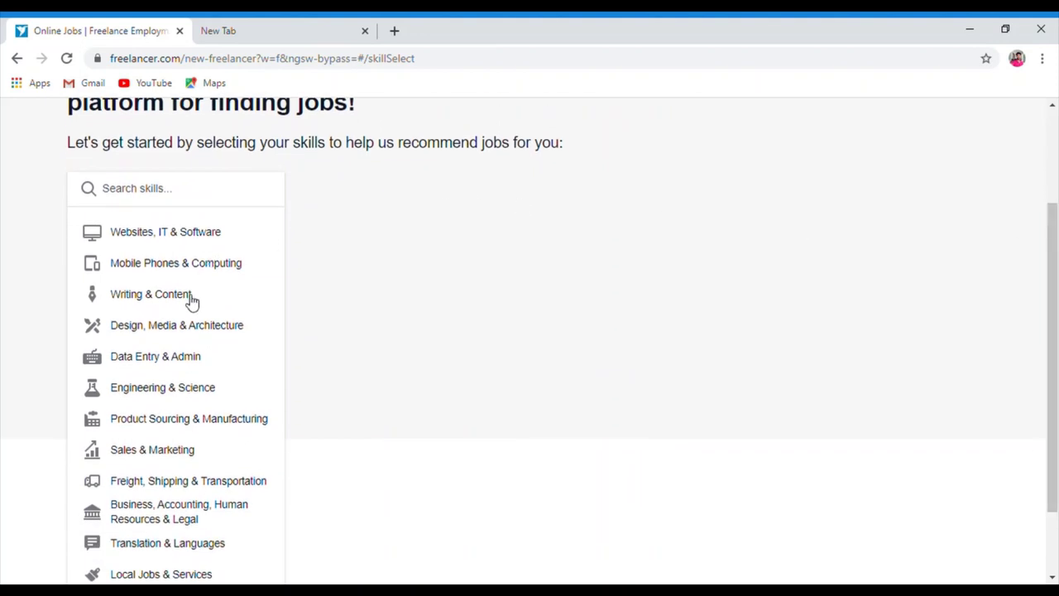
{"action": "left_click", "coordinate": [180, 357]}
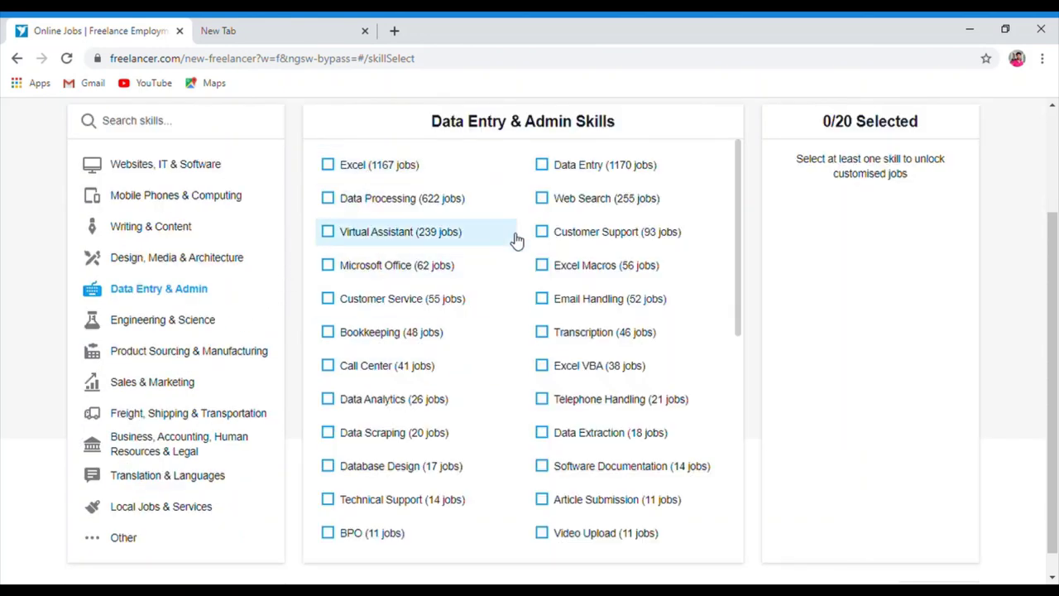
{"action": "left_click", "coordinate": [546, 169]}
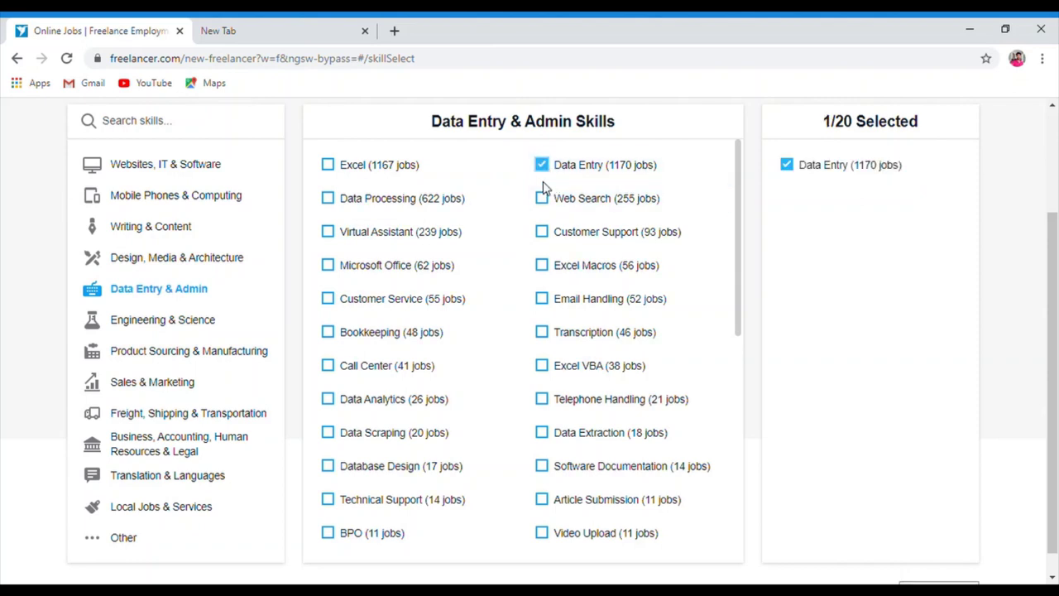
{"action": "left_click", "coordinate": [544, 197]}
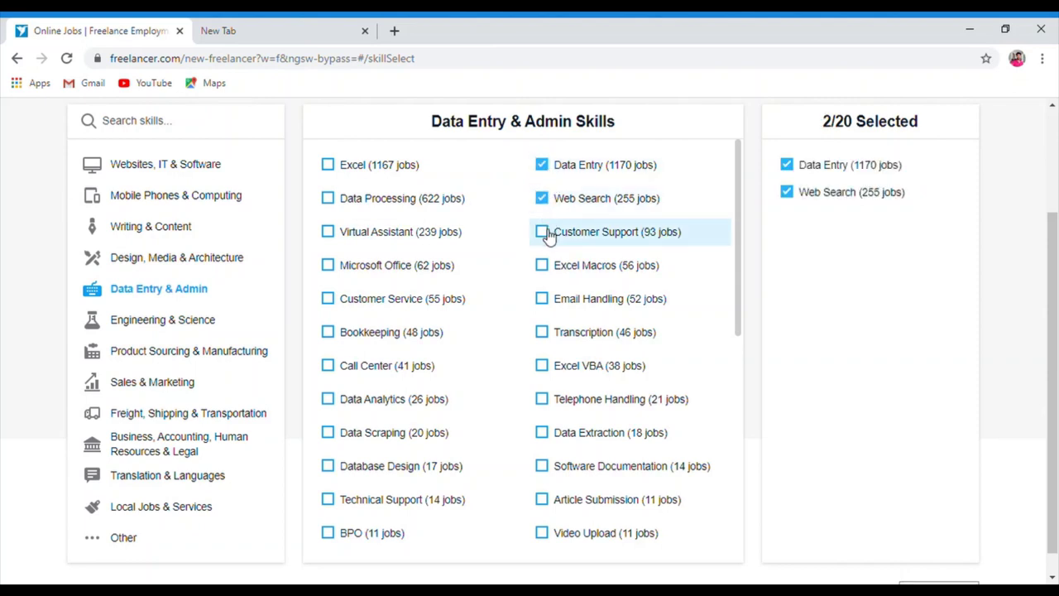
{"action": "left_click", "coordinate": [549, 236]}
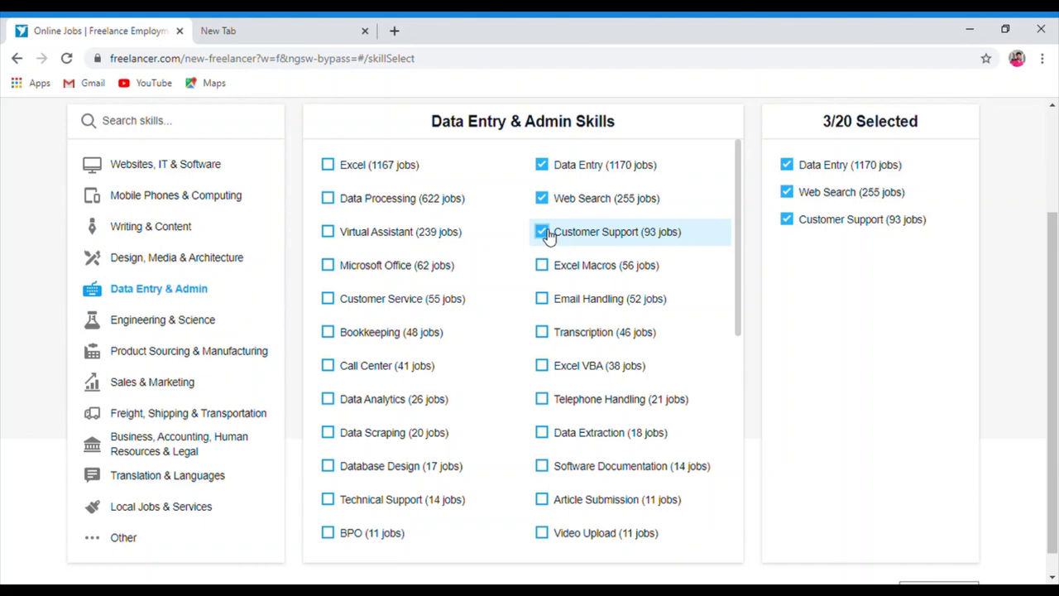
{"action": "left_click", "coordinate": [343, 437]}
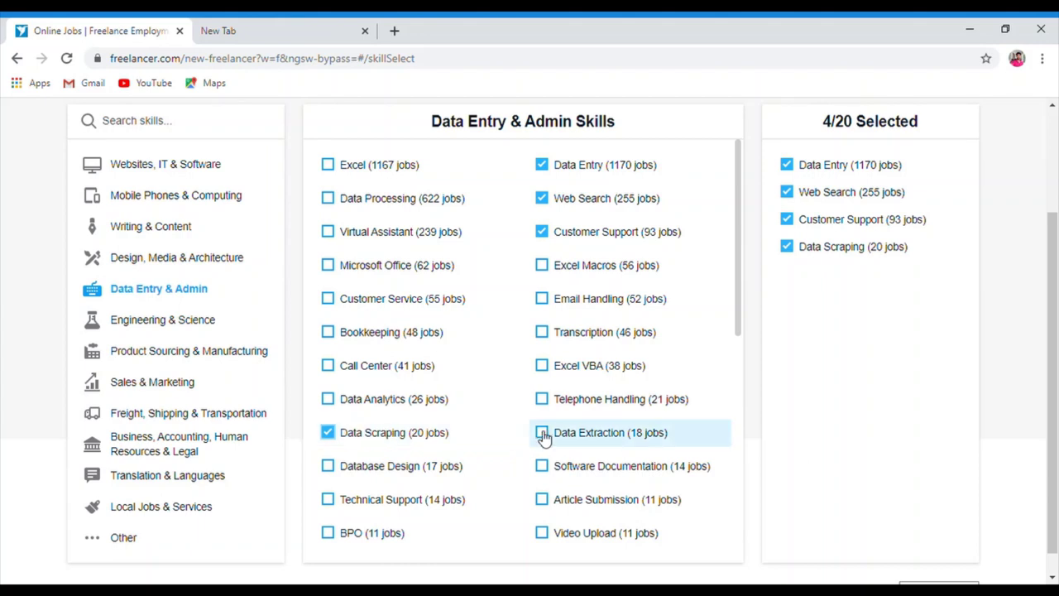
{"action": "left_click", "coordinate": [544, 499]}
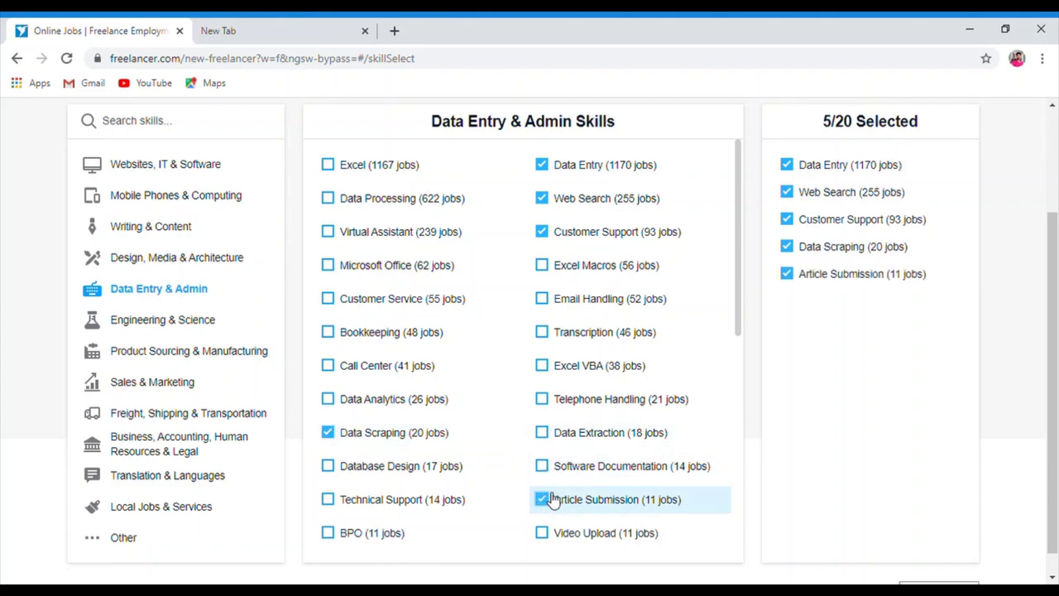
{"action": "left_click", "coordinate": [367, 233]}
{"action": "left_click", "coordinate": [355, 203]}
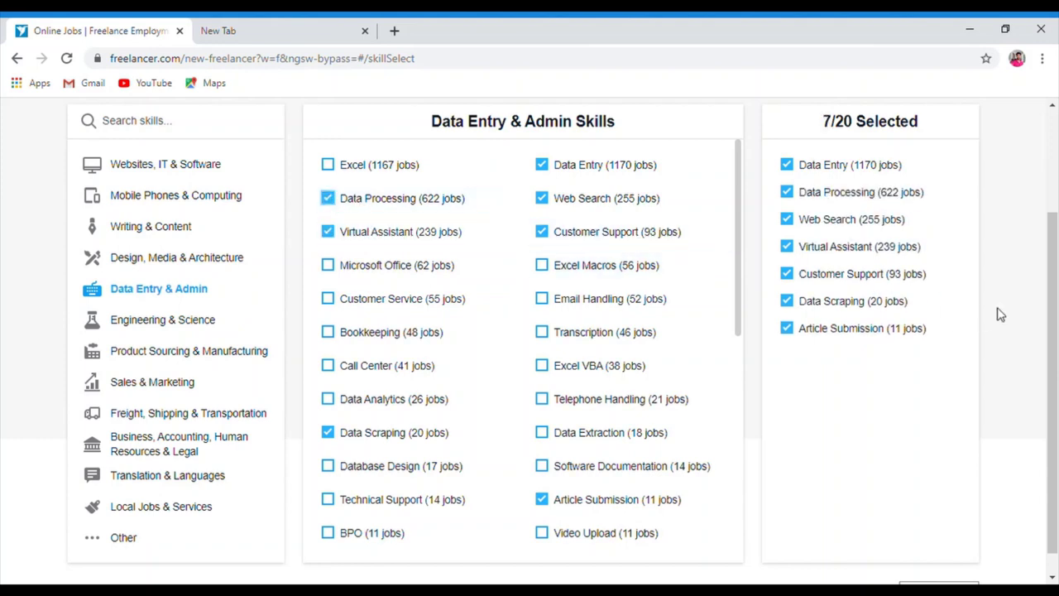
{"action": "scroll", "coordinate": [1055, 310], "scroll_direction": "down", "scroll_amount": 1}
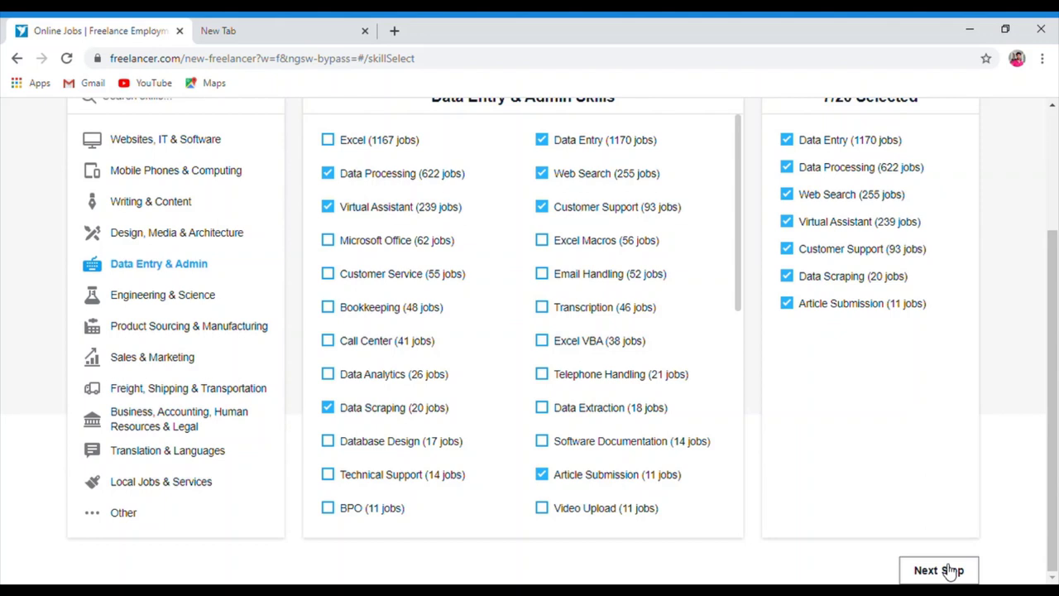
{"action": "left_click", "coordinate": [951, 571]}
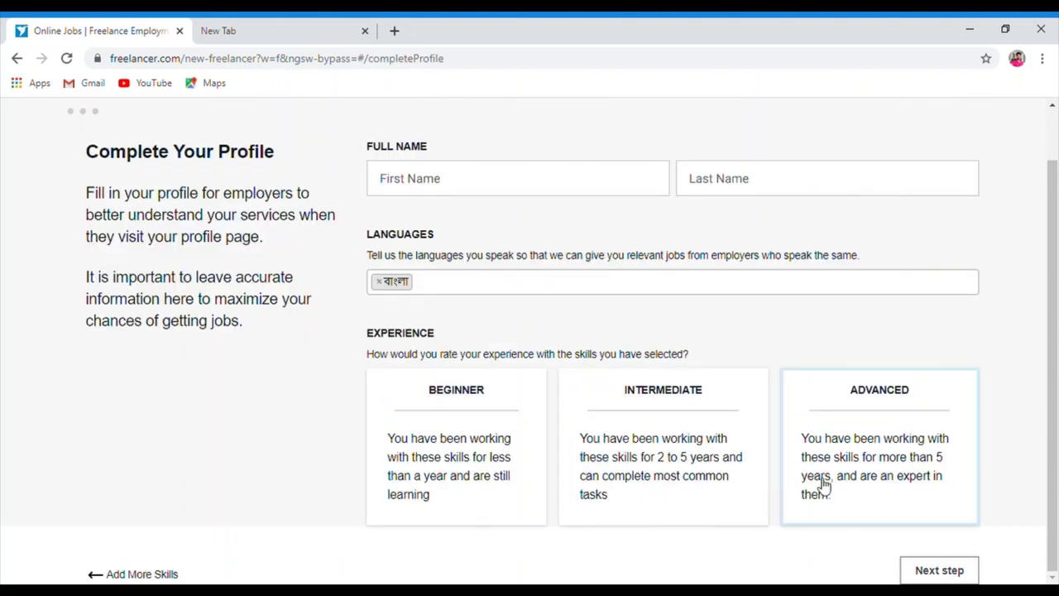
Fill in the profile's first and last name fields
{"action": "left_click", "coordinate": [469, 190]}
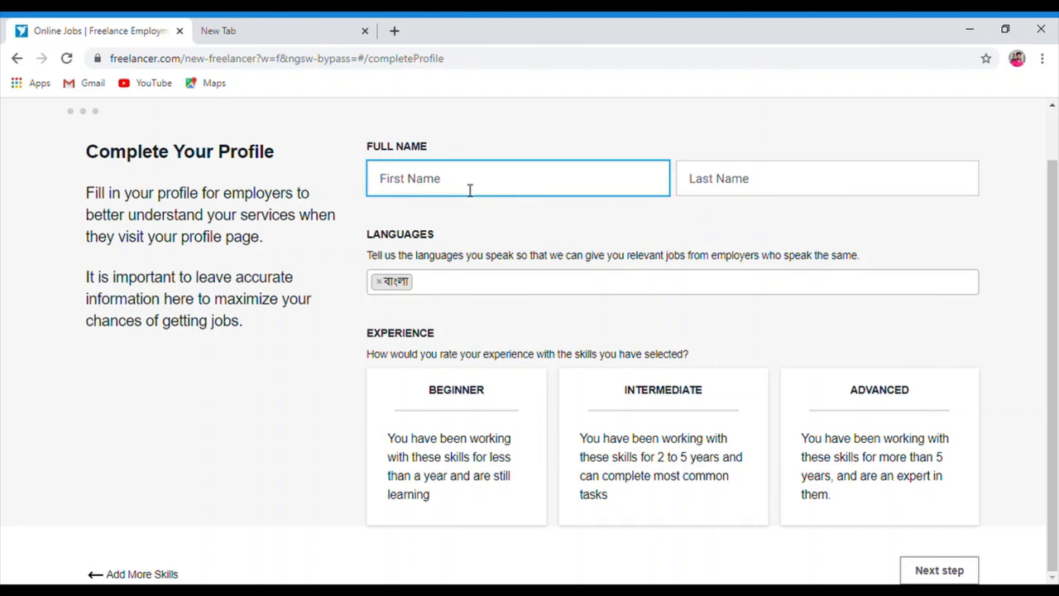
{"action": "left_click", "coordinate": [711, 192]}
{"action": "left_click", "coordinate": [561, 189]}
{"action": "left_click", "coordinate": [737, 181]}
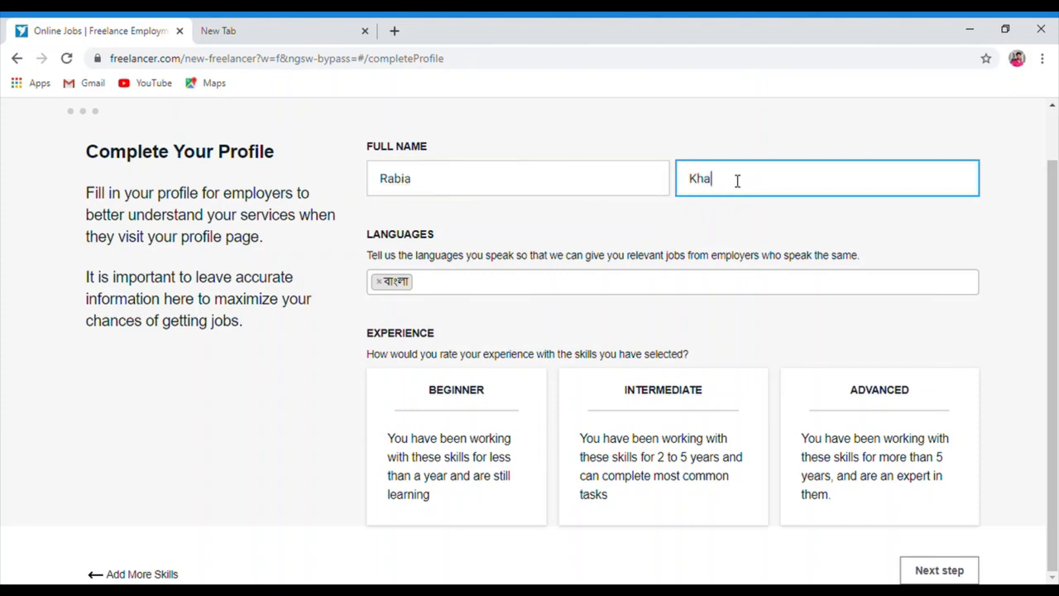
Add English as a spoken language, choose Beginner experience, and submit the profile
{"action": "left_click", "coordinate": [464, 299]}
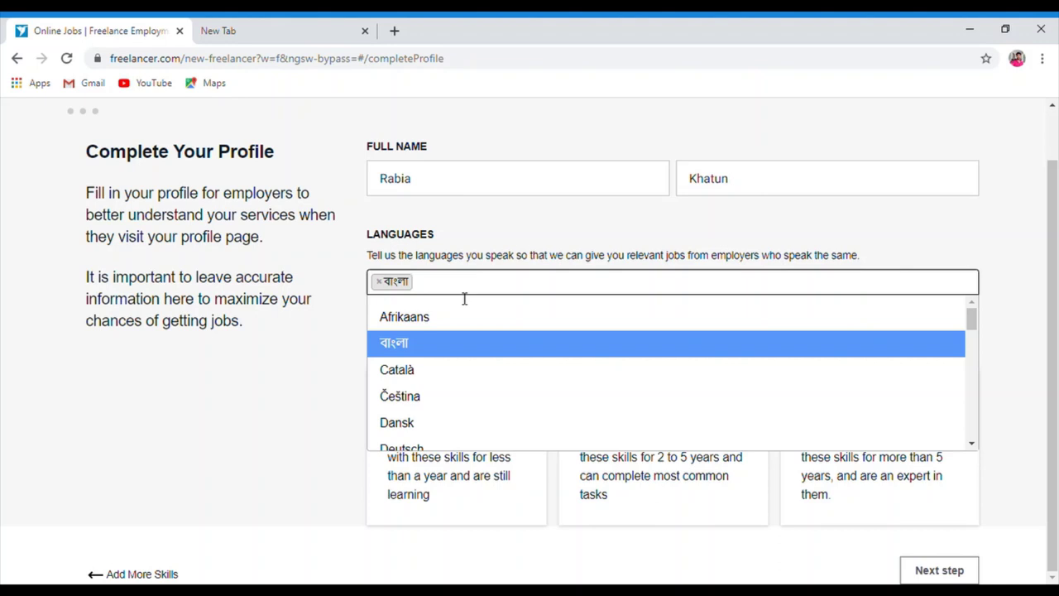
{"action": "left_click", "coordinate": [480, 291]}
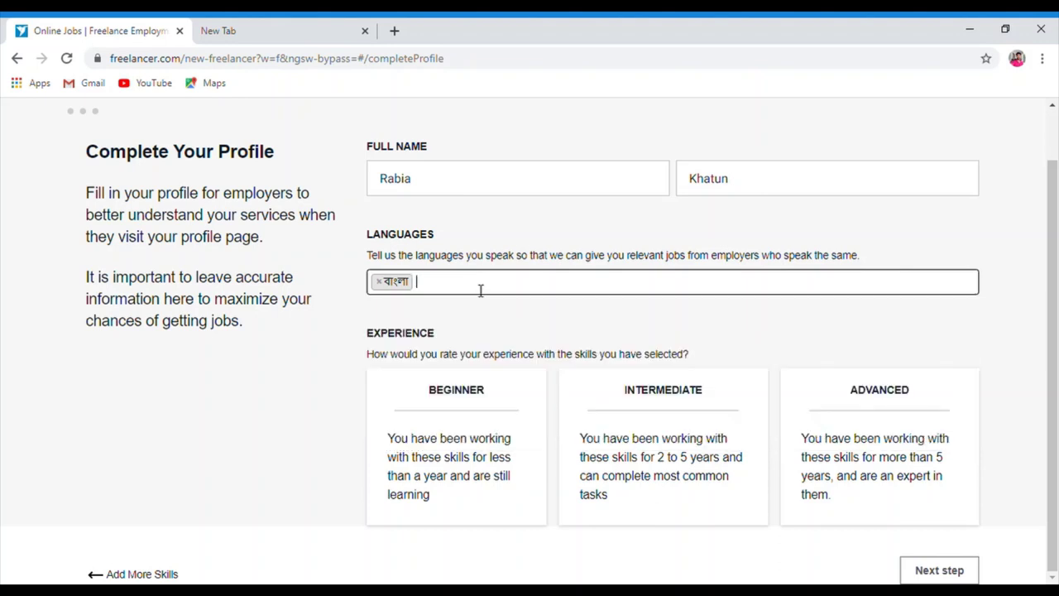
{"action": "type", "text": "eng"}
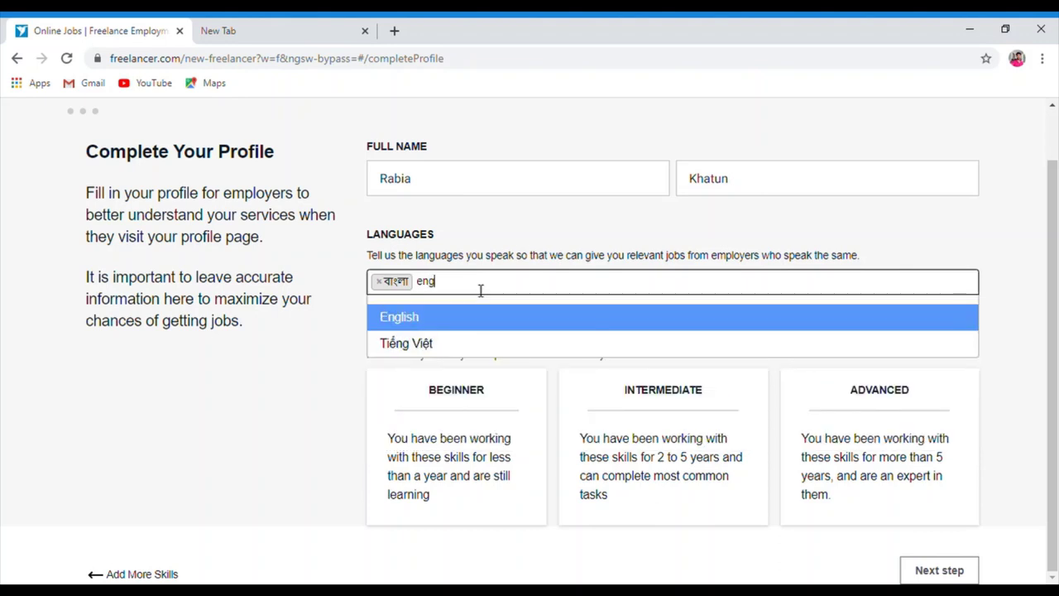
{"action": "type", "text": "lia"}
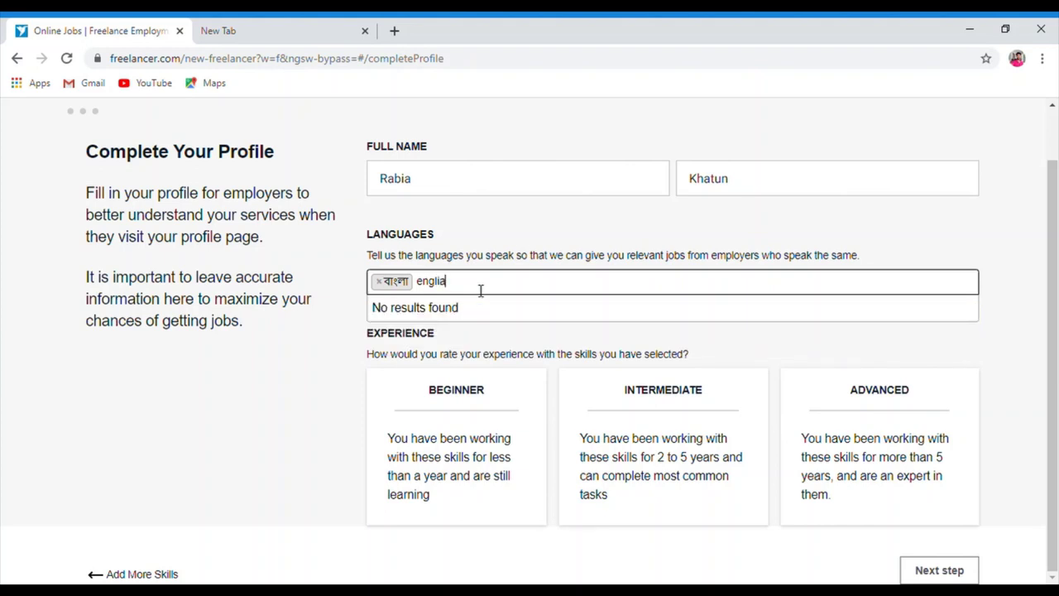
{"action": "key", "text": "BackSpace"}
{"action": "type", "text": "s"}
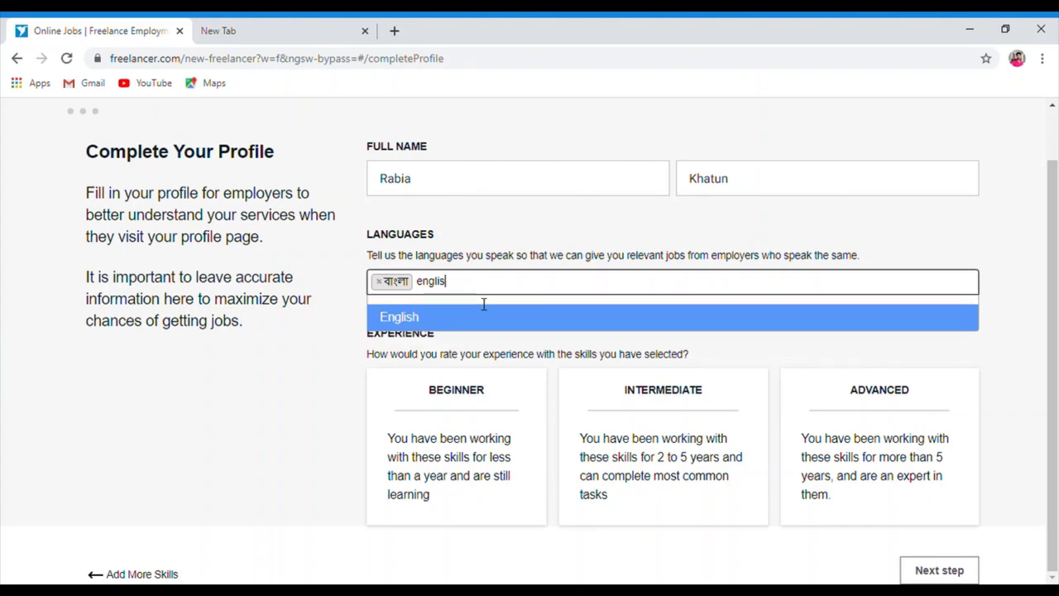
{"action": "left_click", "coordinate": [487, 323]}
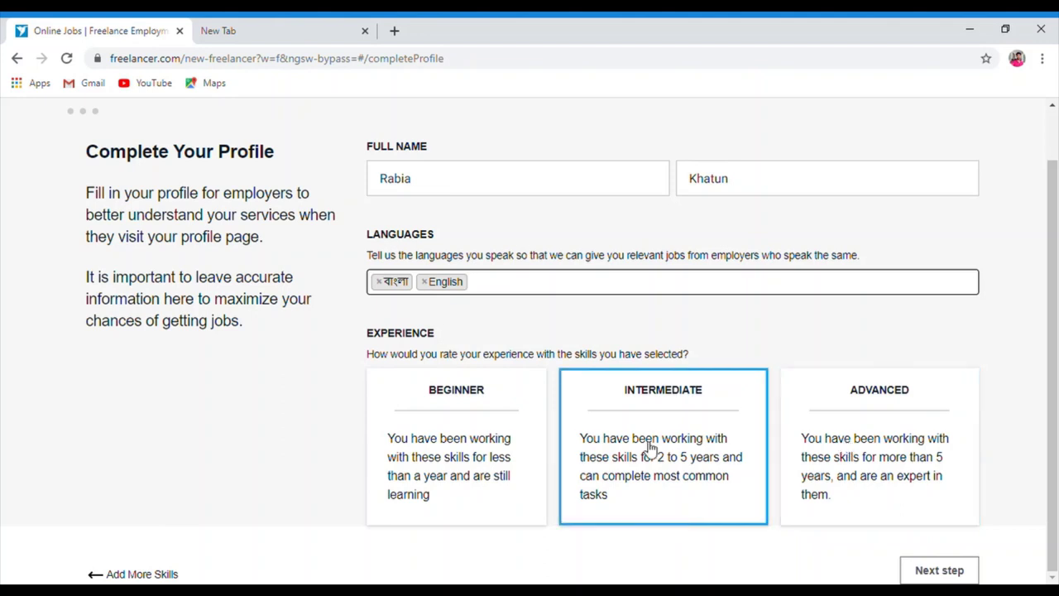
{"action": "left_click", "coordinate": [501, 446]}
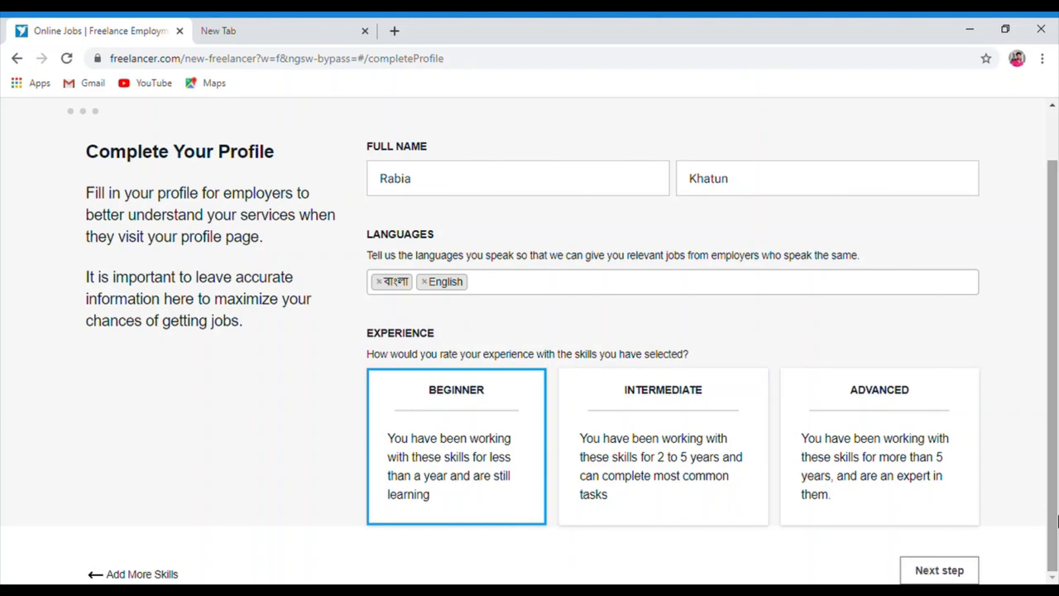
{"action": "left_click", "coordinate": [938, 578]}
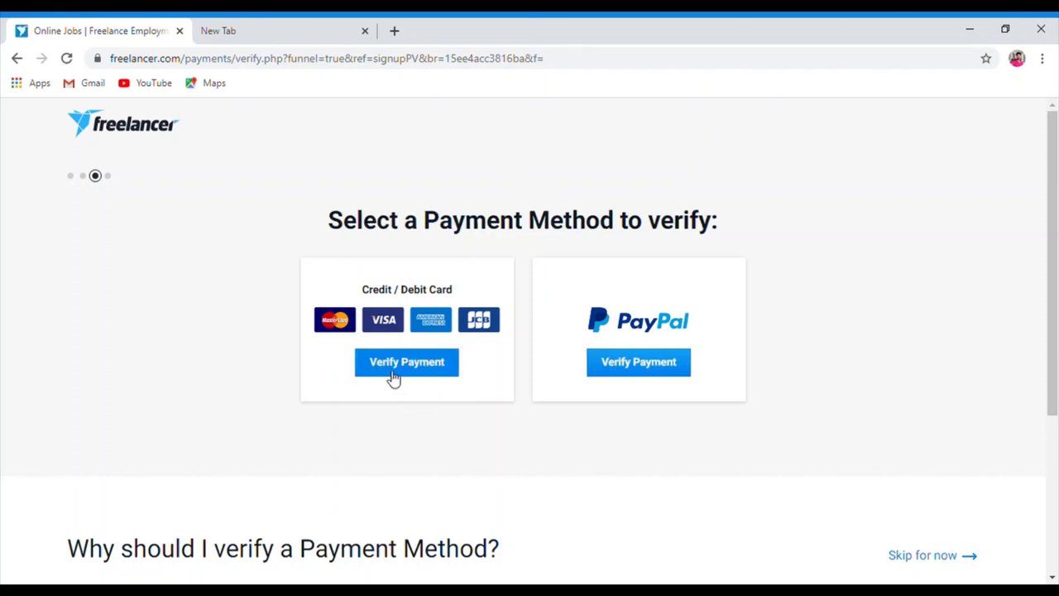
Open Credit/Debit Card verification, leave the card fields empty, and skip it for now
{"action": "left_click", "coordinate": [408, 369]}
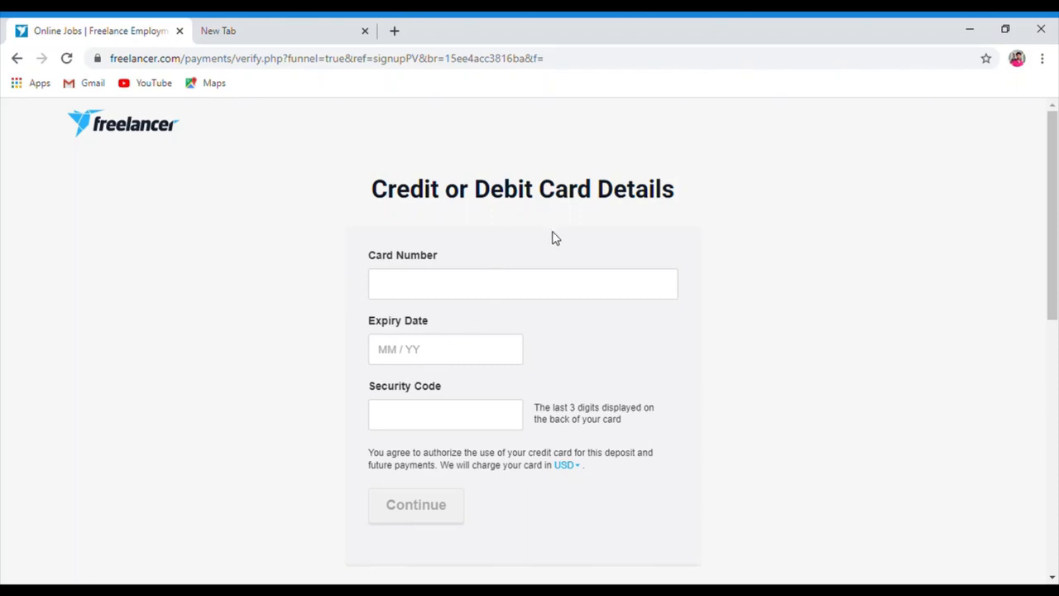
{"action": "left_click", "coordinate": [518, 292]}
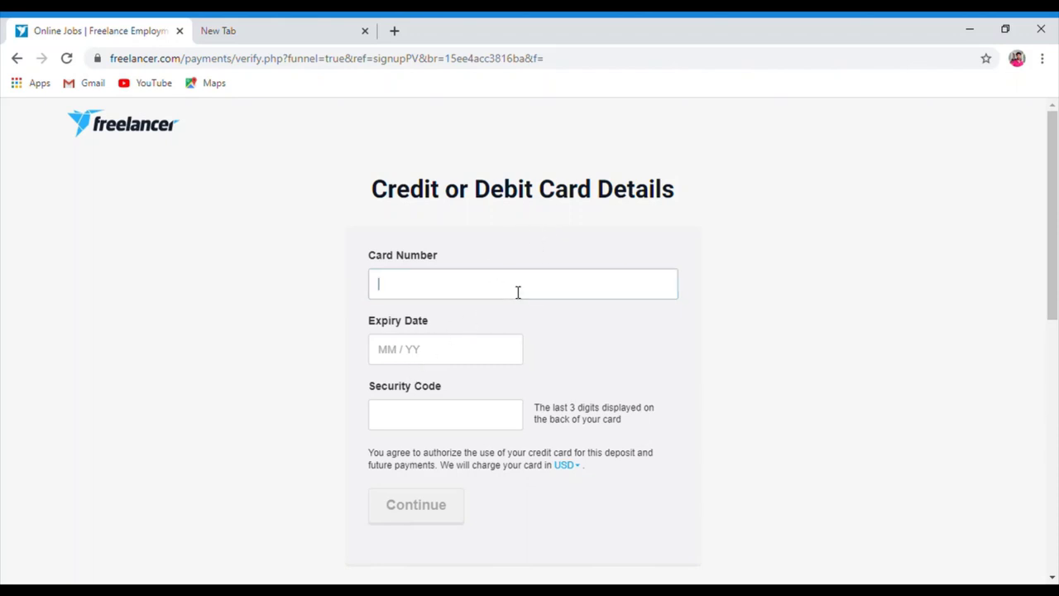
{"action": "left_click", "coordinate": [500, 349]}
{"action": "left_click", "coordinate": [485, 452]}
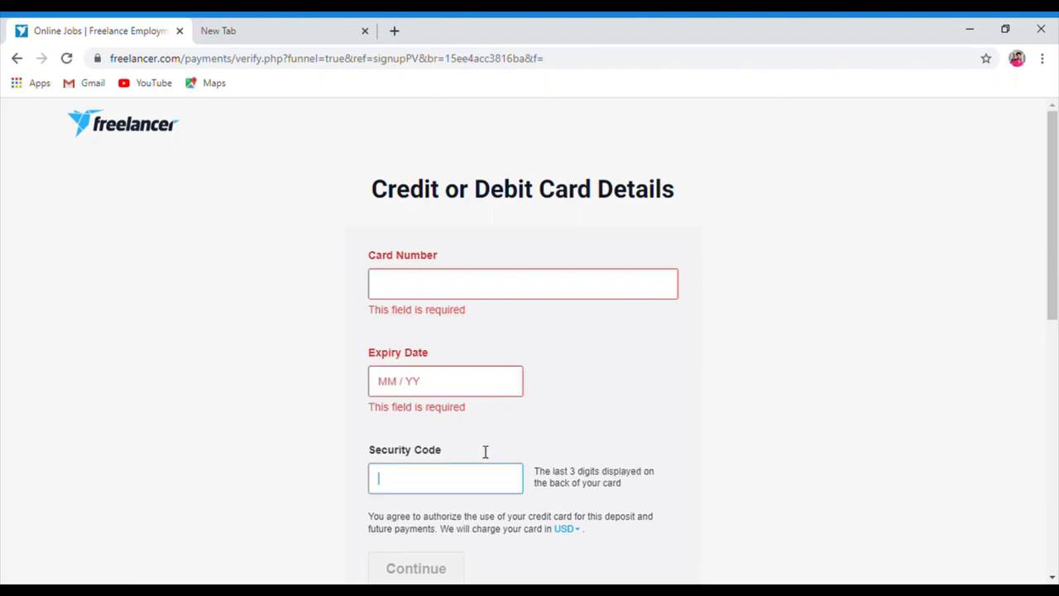
{"action": "scroll", "coordinate": [993, 372], "scroll_direction": "down", "scroll_amount": 5}
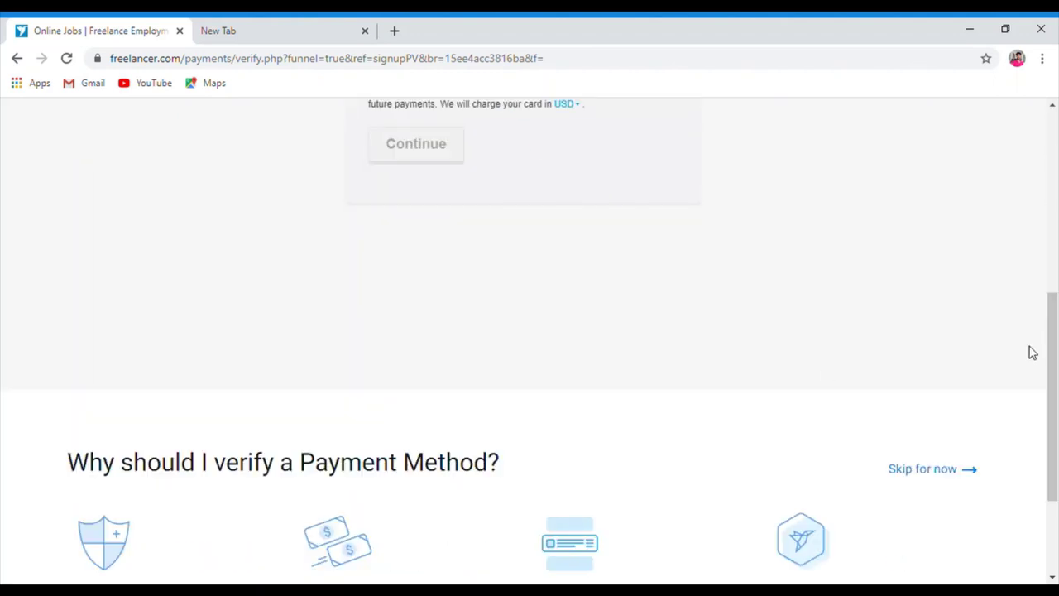
{"action": "scroll", "coordinate": [1052, 357], "scroll_direction": "down", "scroll_amount": 1}
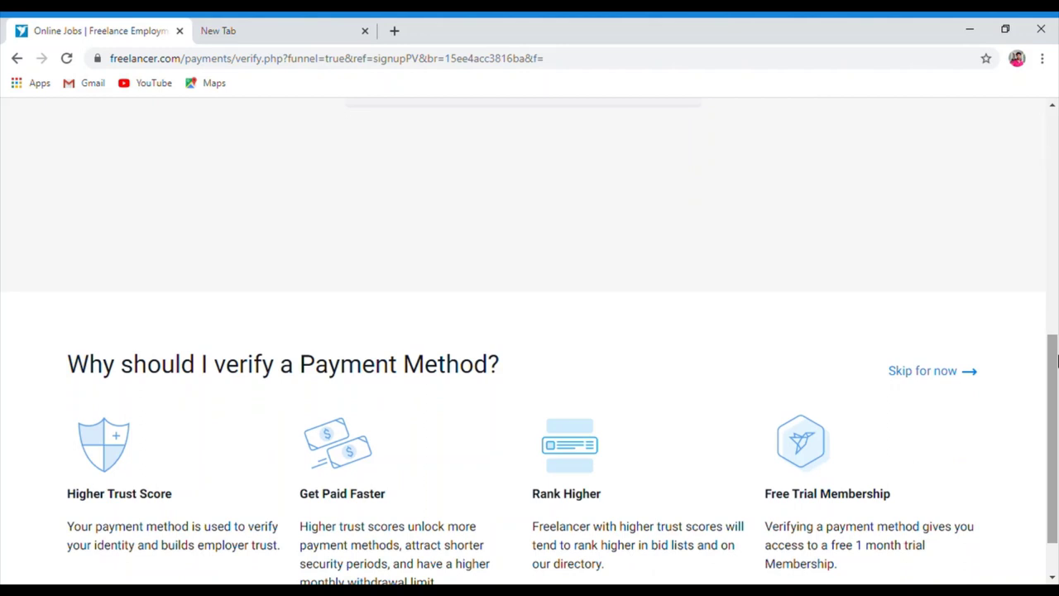
{"action": "left_click", "coordinate": [948, 360]}
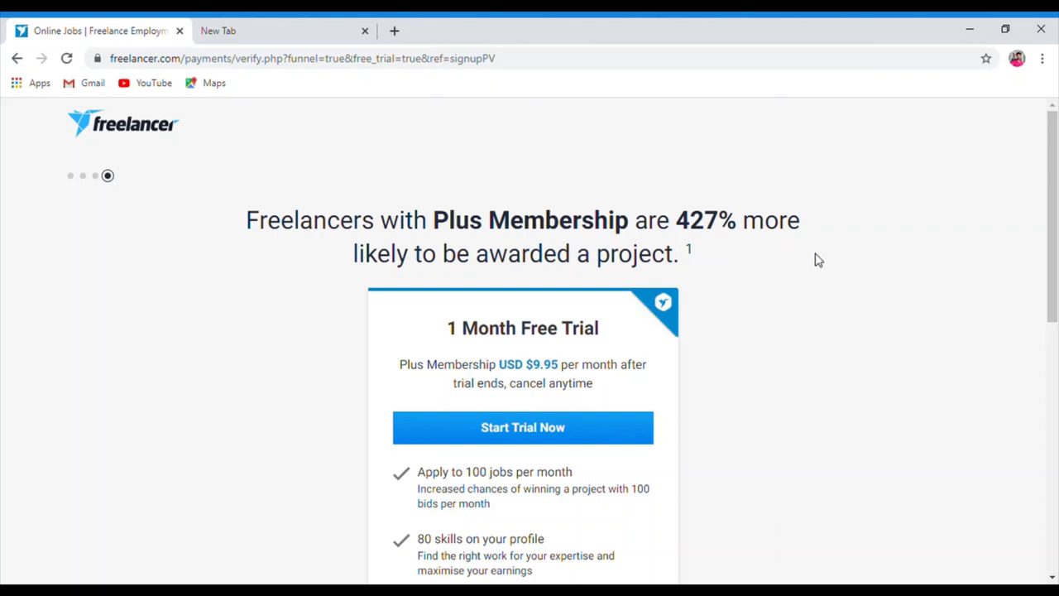
Decline the Plus Membership 1 Month Free Trial by skipping it twice
{"action": "mouse_move", "coordinate": [1056, 225]}
{"action": "left_mouse_down"}
{"action": "mouse_move", "coordinate": [1051, 383]}
{"action": "mouse_move", "coordinate": [1054, 214]}
{"action": "left_mouse_up"}
{"action": "mouse_move", "coordinate": [1053, 231]}
{"action": "left_mouse_down"}
{"action": "mouse_move", "coordinate": [1055, 356]}
{"action": "mouse_move", "coordinate": [1056, 244]}
{"action": "left_mouse_up"}
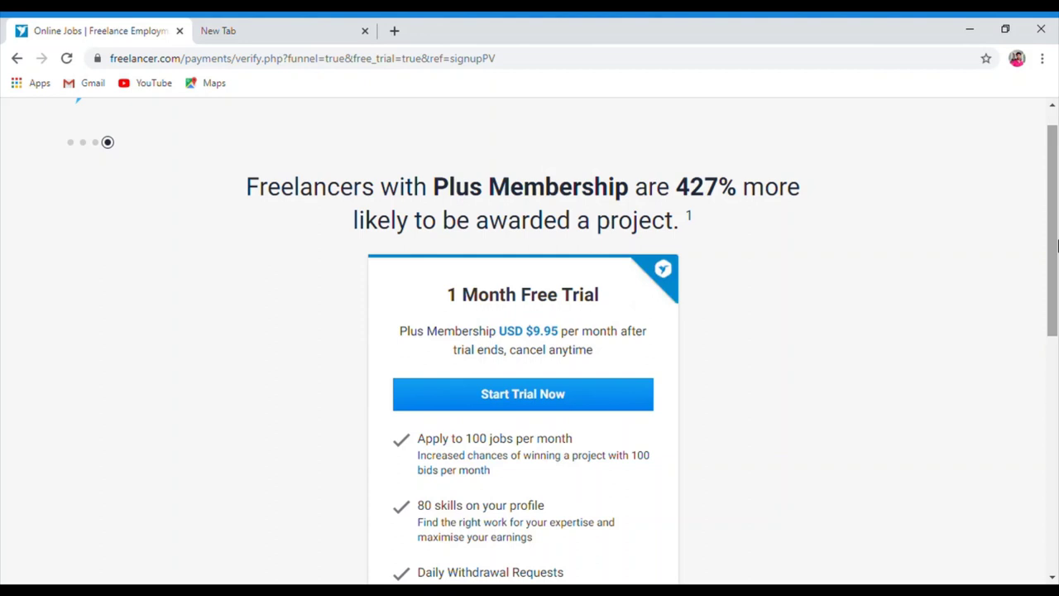
{"action": "left_click_drag", "start_coordinate": [1057, 244], "coordinate": [1057, 445]}
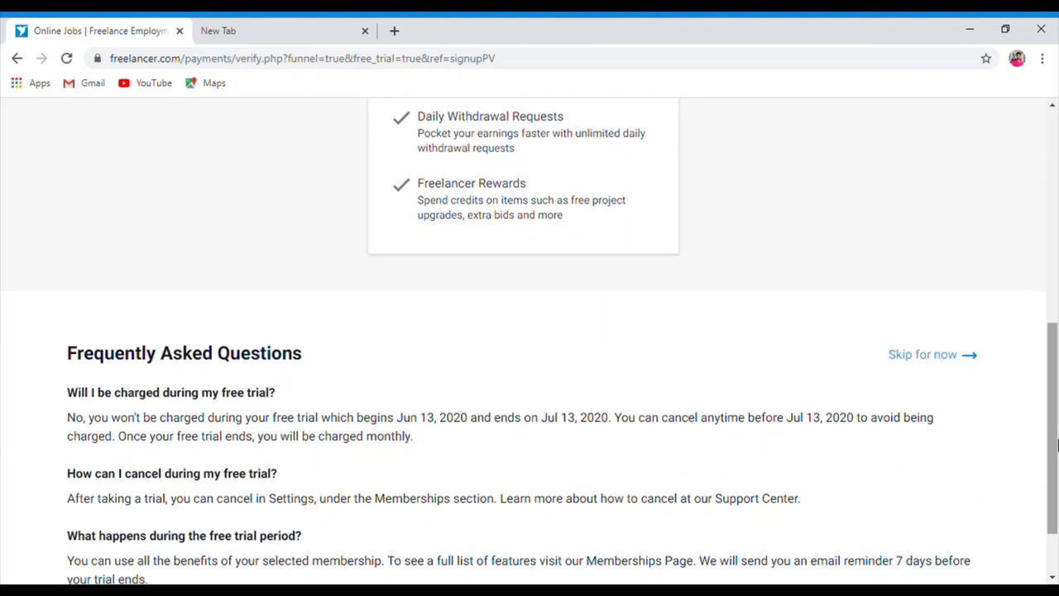
{"action": "left_click", "coordinate": [927, 362]}
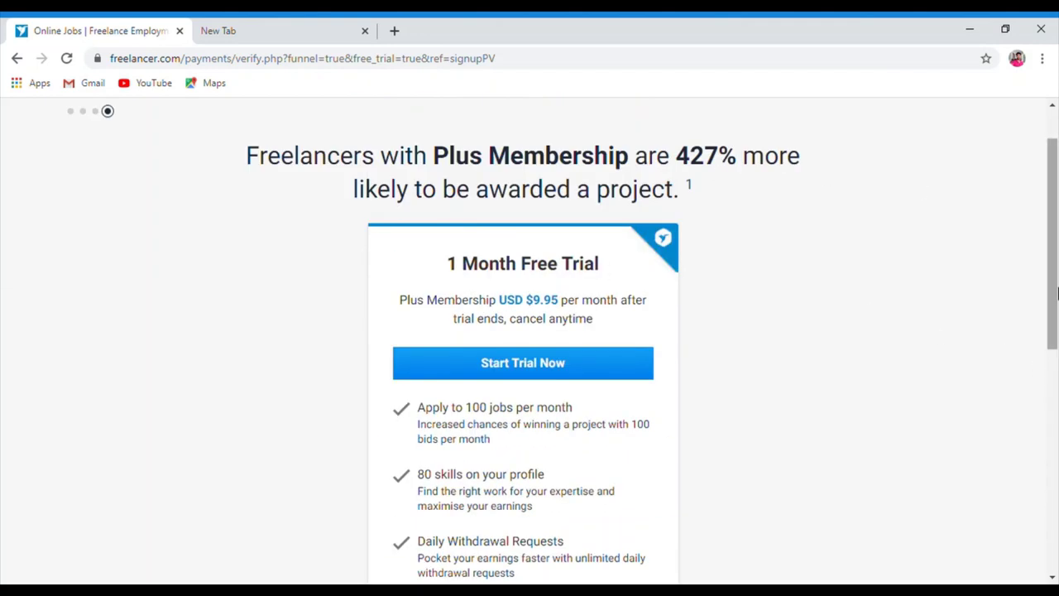
{"action": "left_click_drag", "start_coordinate": [1056, 292], "coordinate": [1056, 460]}
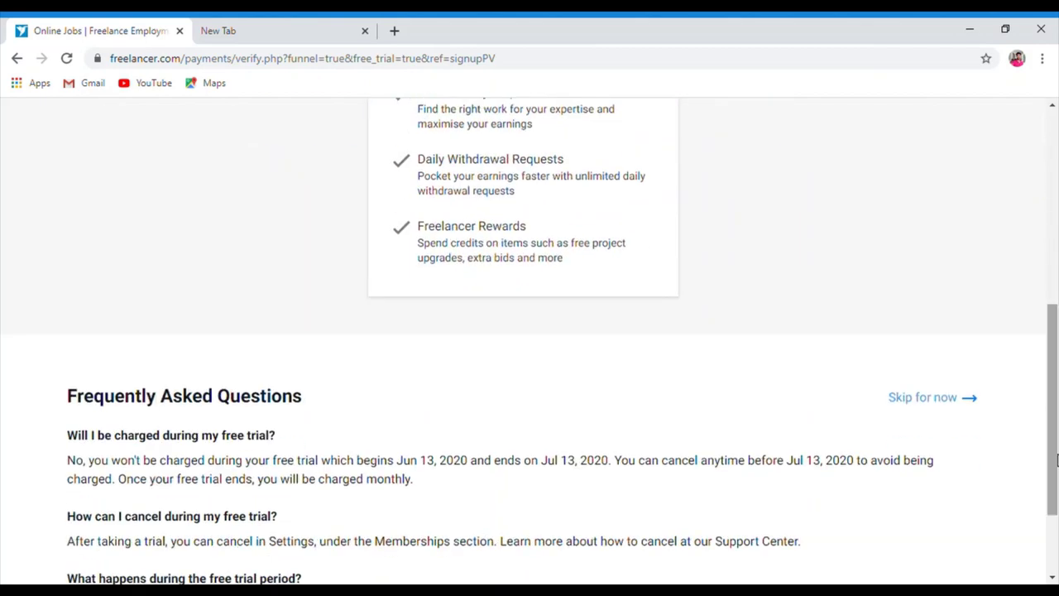
{"action": "left_click", "coordinate": [937, 400]}
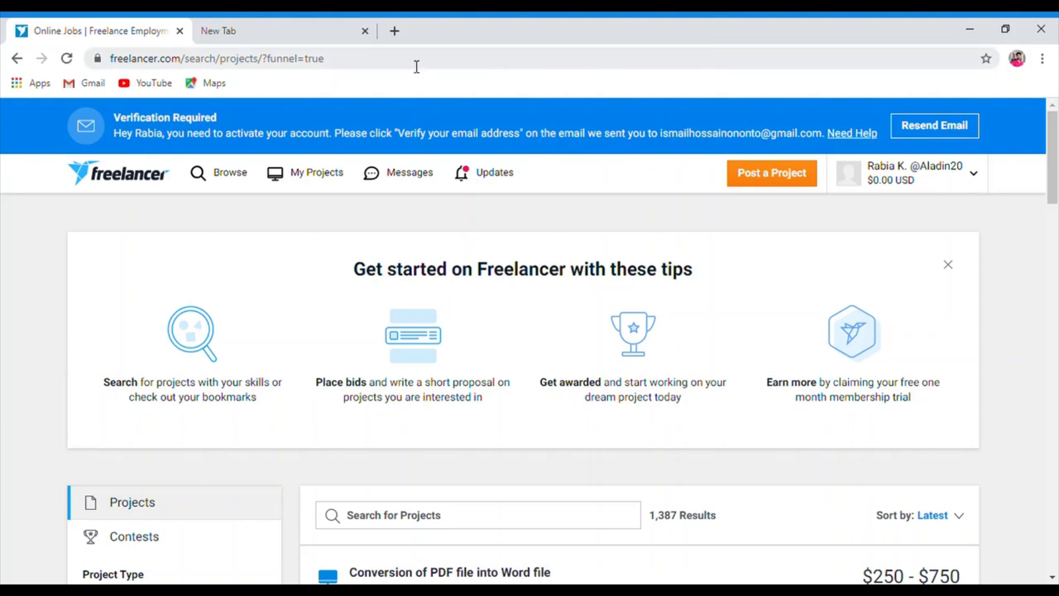
Switch to the empty second browser tab
{"action": "left_click", "coordinate": [337, 33]}
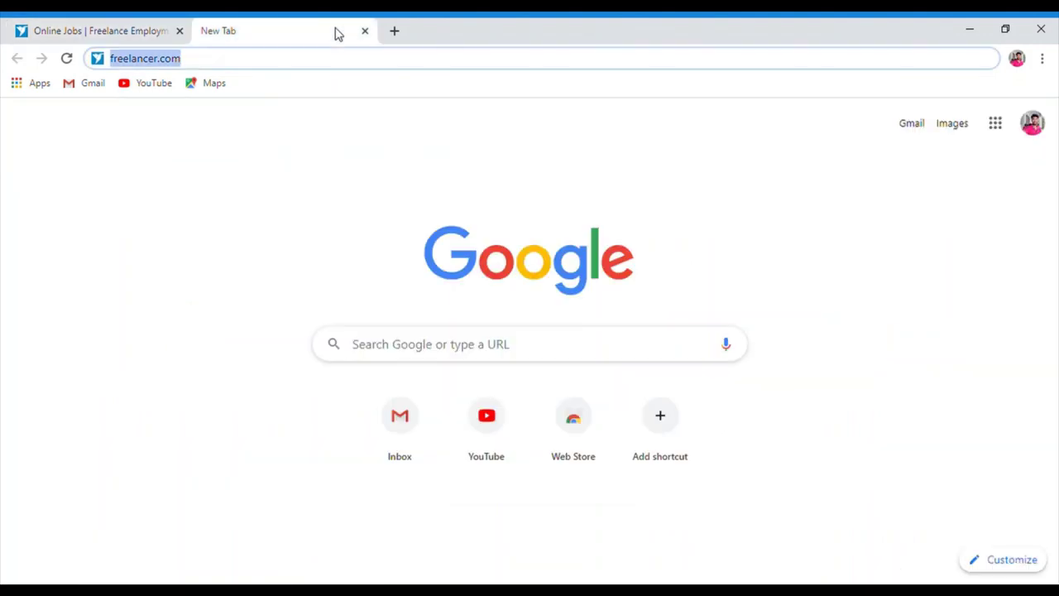
In Gmail, open the Welcome to Freelancer.com email and follow its Verify Your Email link
{"action": "left_click", "coordinate": [390, 411]}
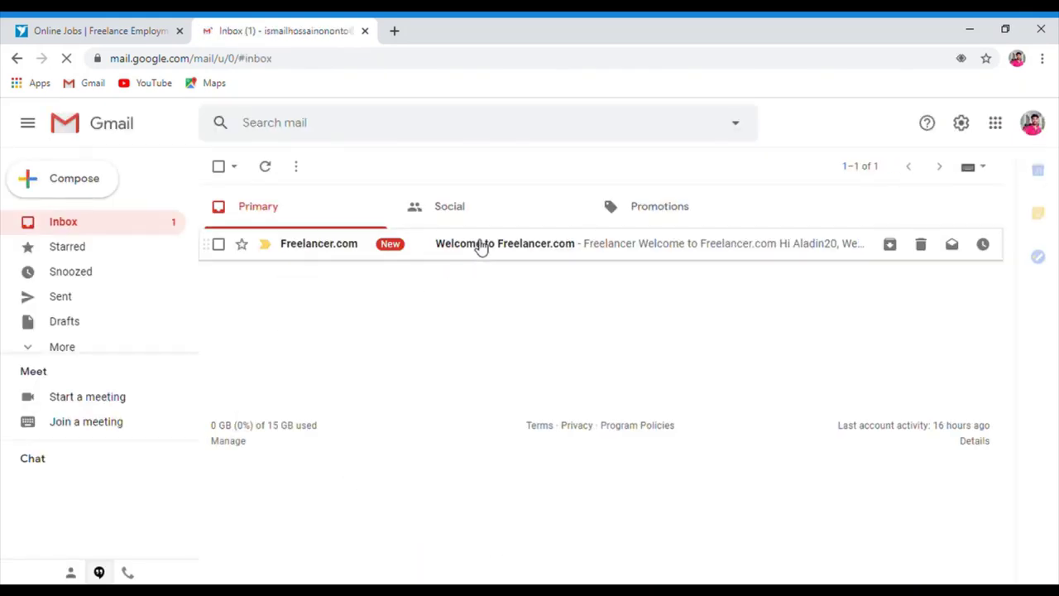
{"action": "left_click", "coordinate": [479, 244]}
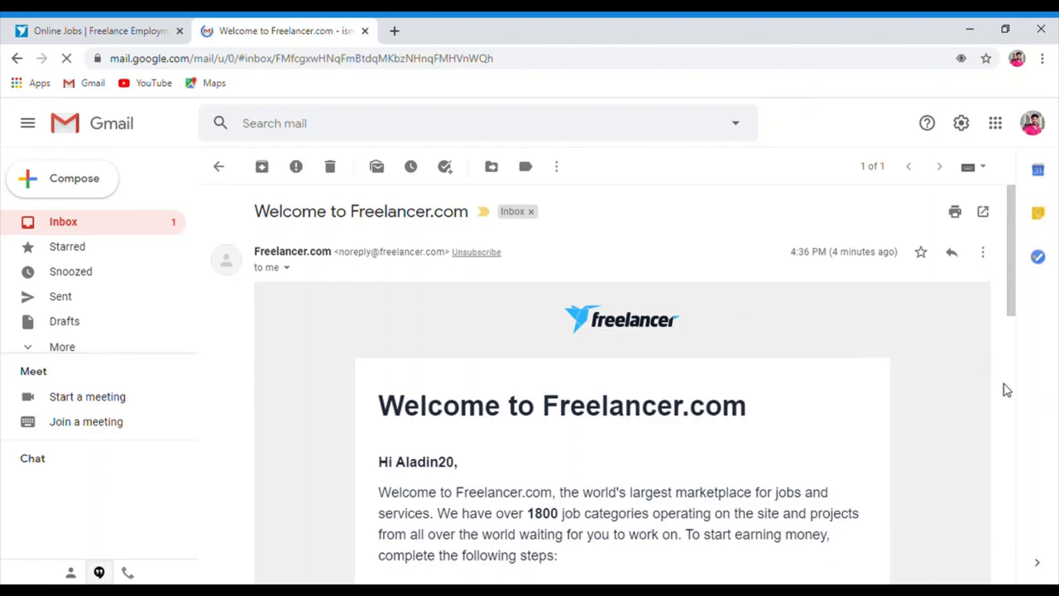
{"action": "scroll", "coordinate": [1016, 401], "scroll_direction": "down", "scroll_amount": 4}
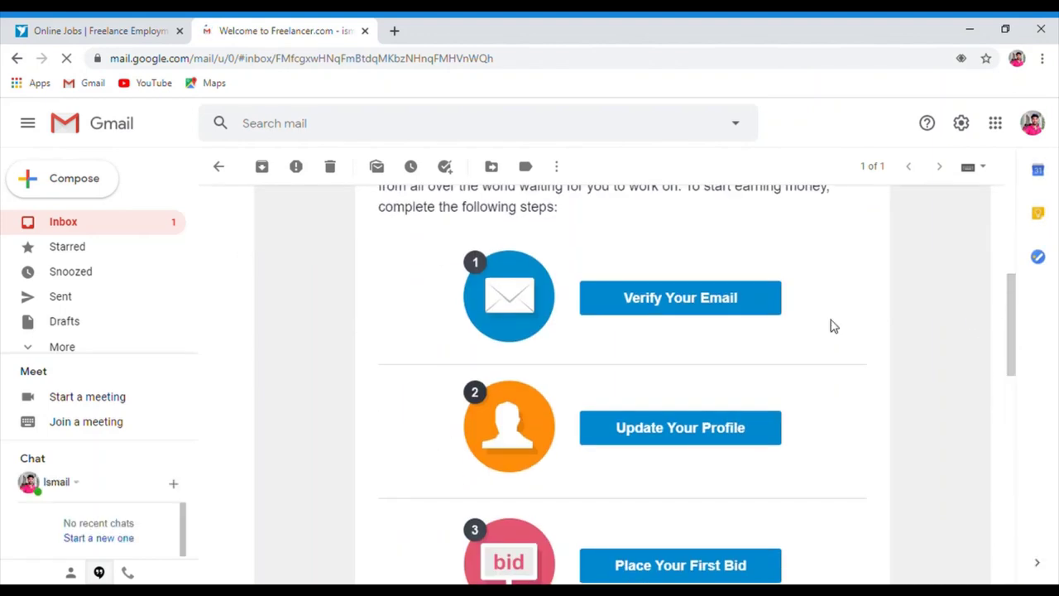
{"action": "left_click", "coordinate": [732, 297]}
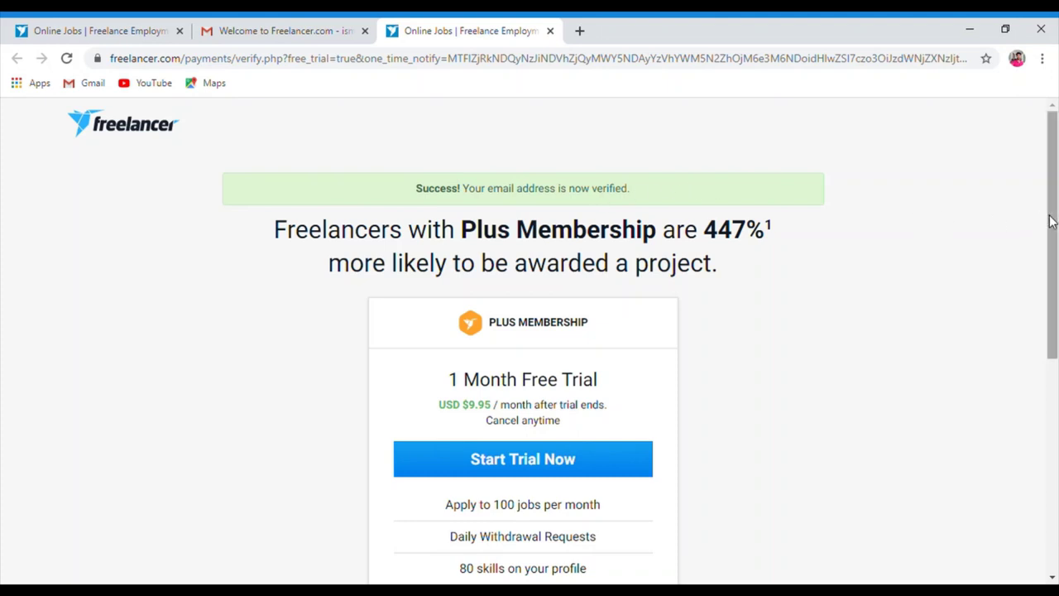
Close the welcome-email tab and return to the Freelancer project search tab
{"action": "mouse_move", "coordinate": [1049, 220]}
{"action": "left_mouse_down"}
{"action": "mouse_move", "coordinate": [1049, 353]}
{"action": "mouse_move", "coordinate": [1048, 212]}
{"action": "left_mouse_up"}
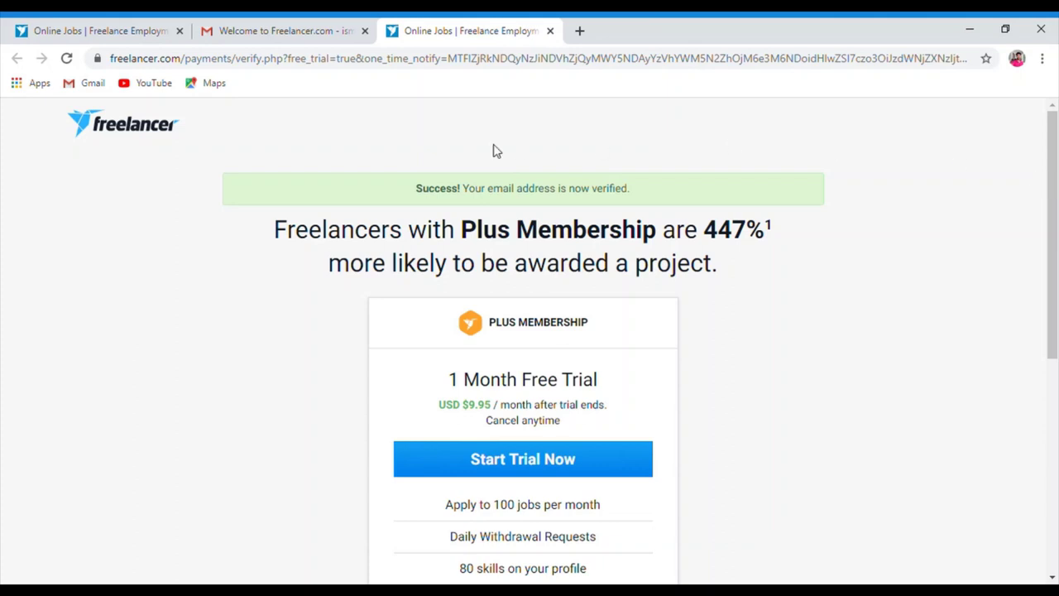
{"action": "left_click", "coordinate": [364, 31]}
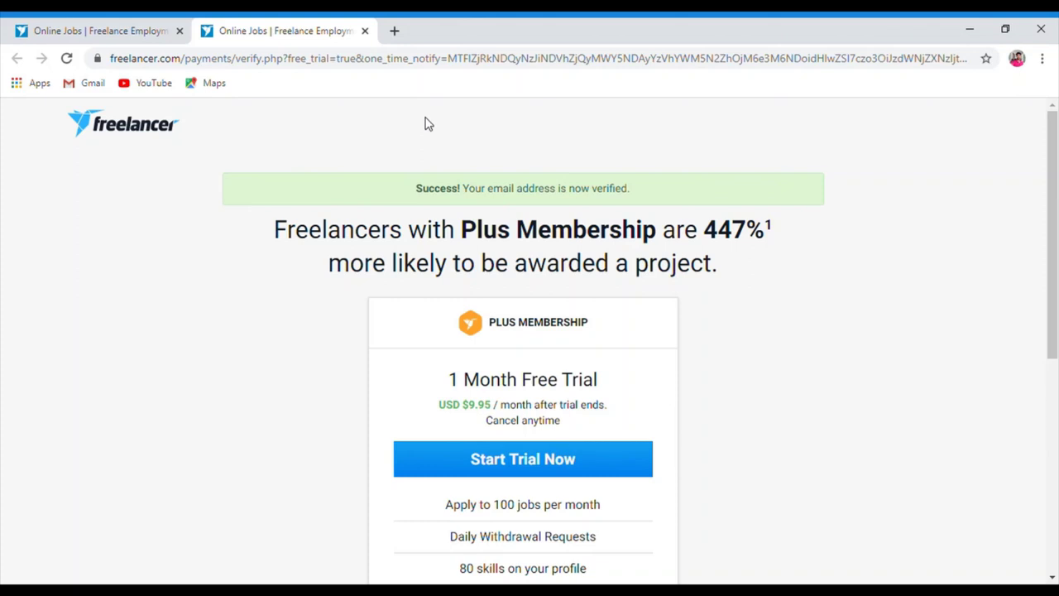
{"action": "left_click", "coordinate": [138, 33]}
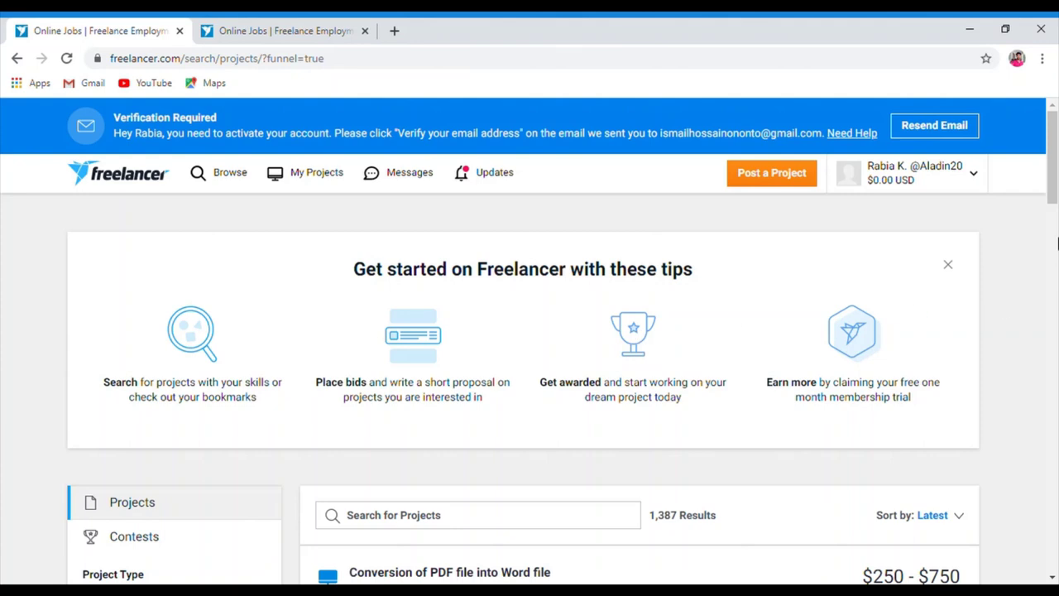
Browse contests matching the profile's skills, showing 6 results led by the $7 'excel work' contest
{"action": "left_click", "coordinate": [240, 175]}
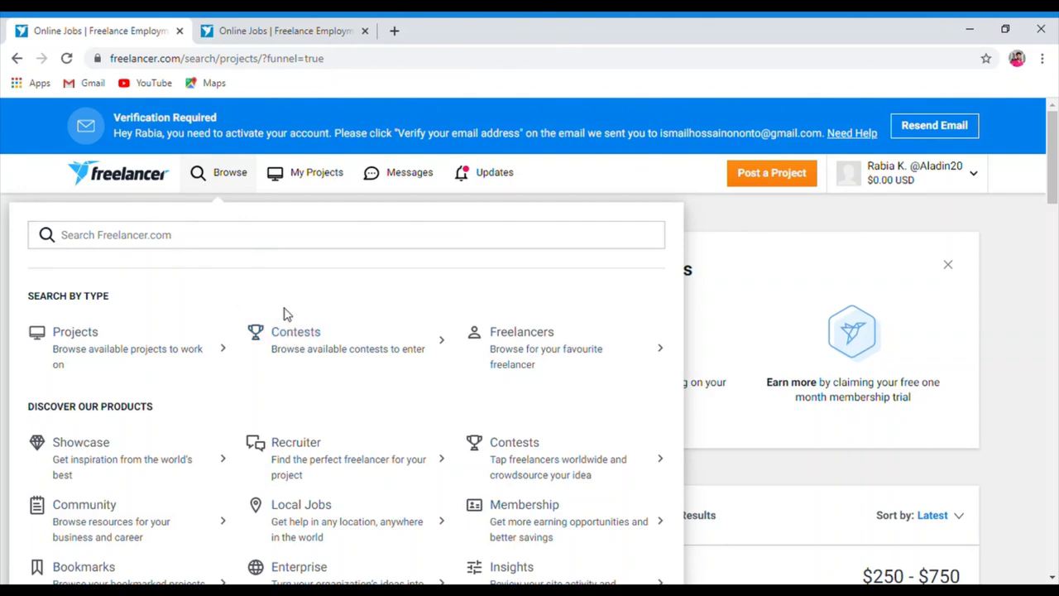
{"action": "left_click", "coordinate": [300, 335]}
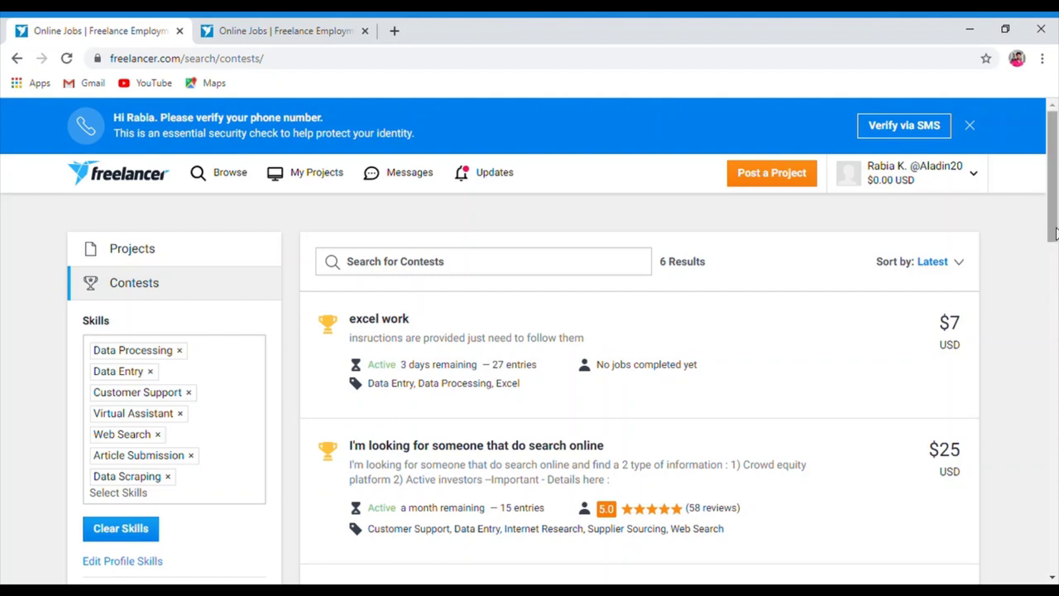
{"action": "mouse_move", "coordinate": [1054, 197]}
{"action": "left_mouse_down"}
{"action": "mouse_move", "coordinate": [1054, 269]}
{"action": "mouse_move", "coordinate": [1054, 190]}
{"action": "left_mouse_up"}
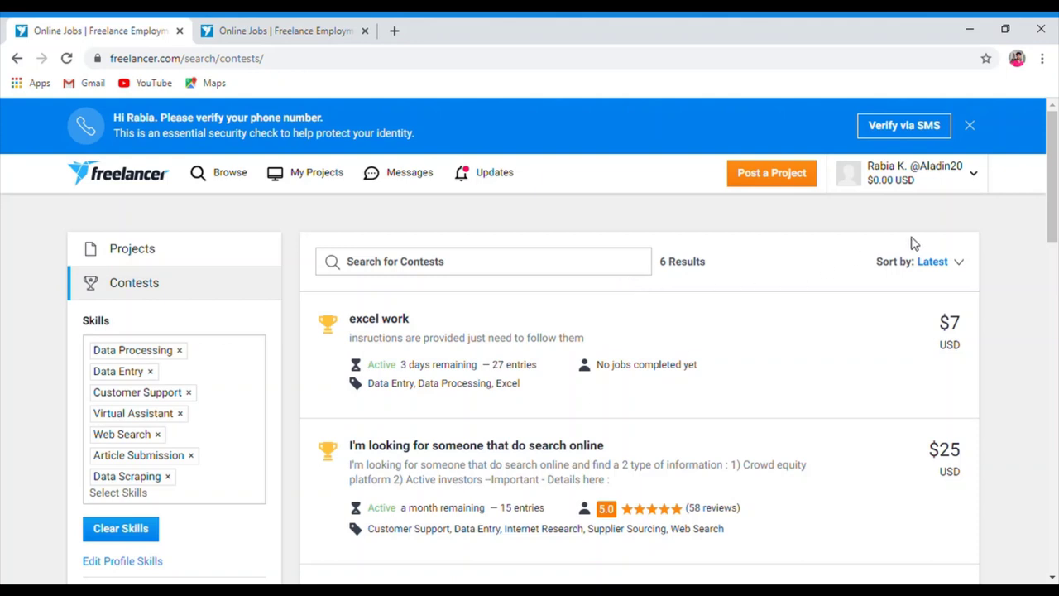
{"action": "left_click", "coordinate": [977, 179]}
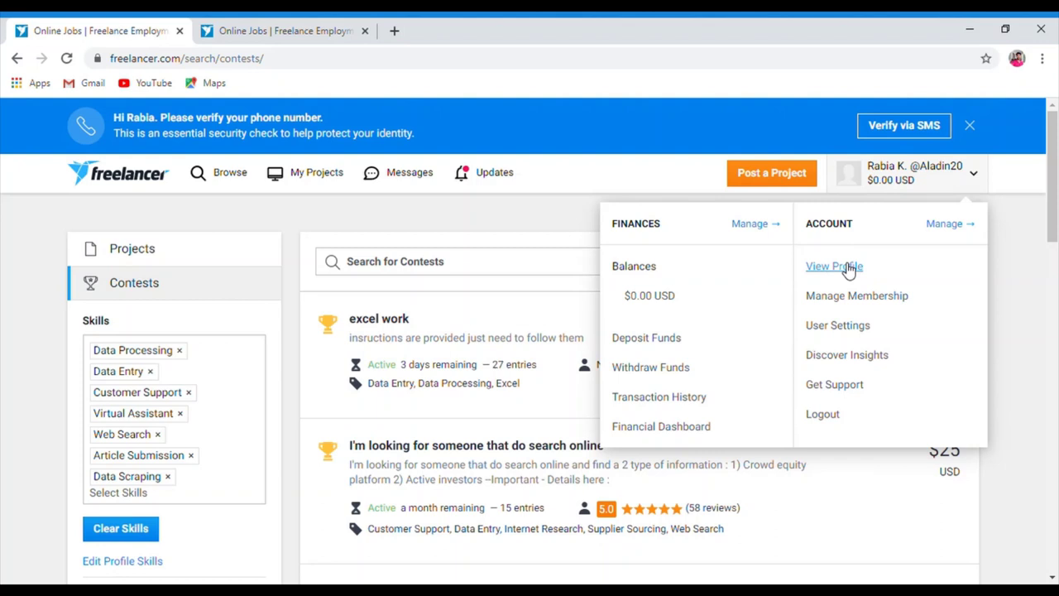
Go to the new account's own profile via View Profile in the account menu
{"action": "left_click", "coordinate": [978, 175]}
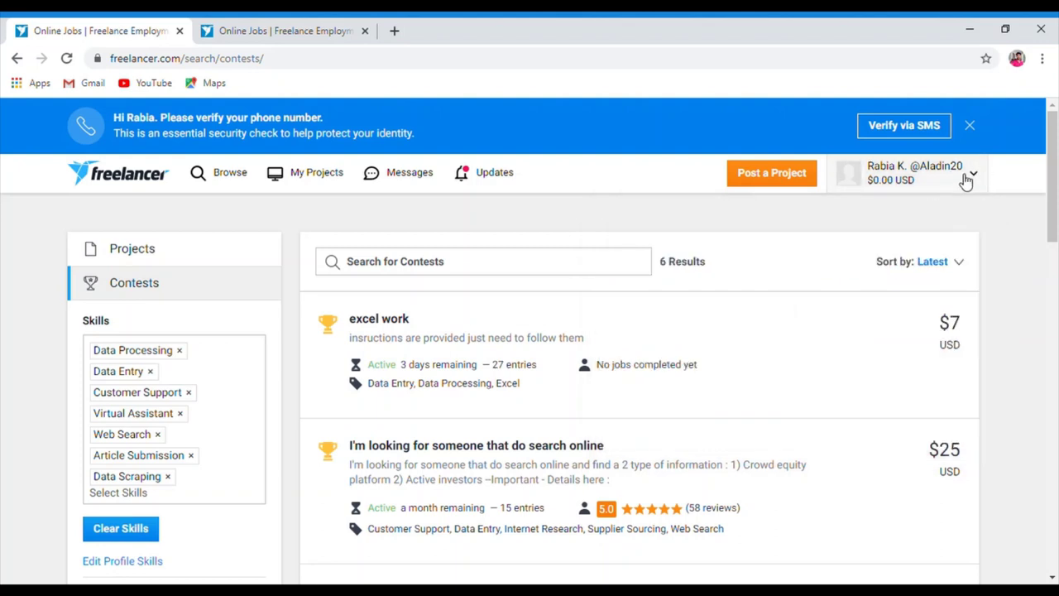
{"action": "left_click", "coordinate": [979, 177]}
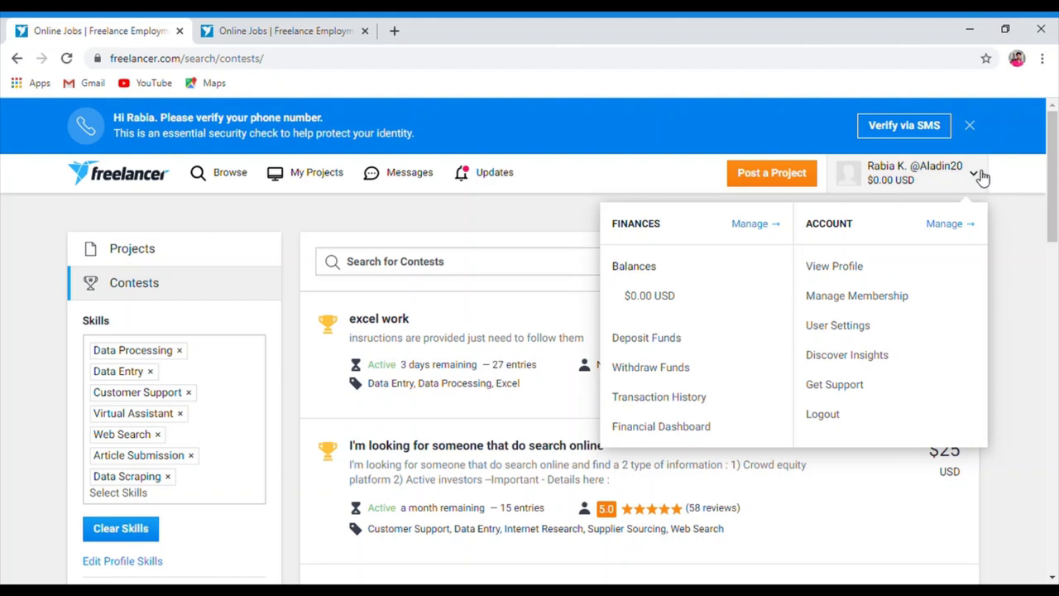
{"action": "left_click", "coordinate": [843, 272]}
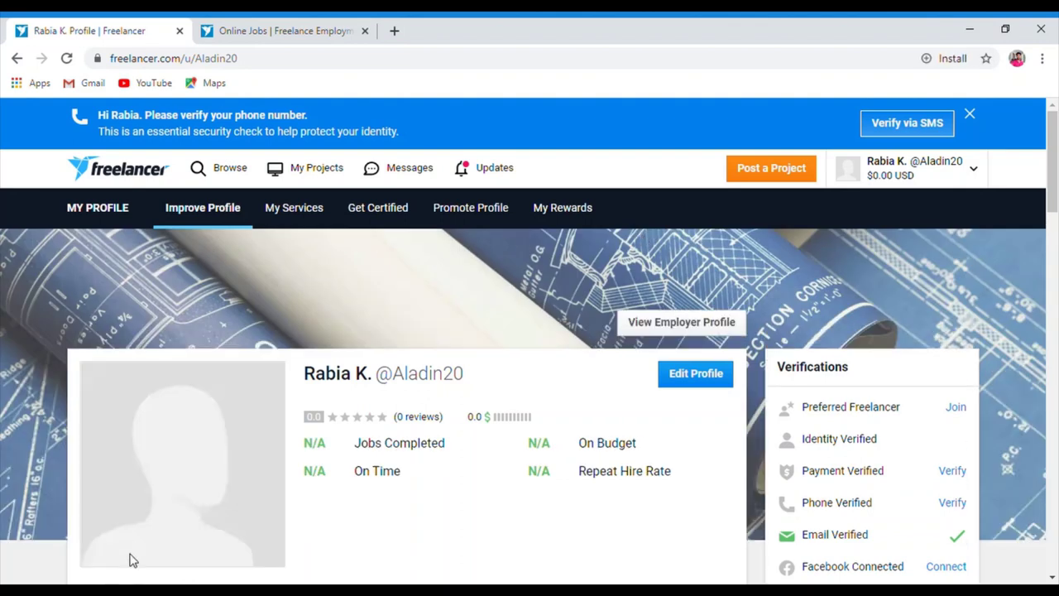
Open Edit Profile and click into the empty Professional Headline and Summary fields
{"action": "left_click", "coordinate": [695, 374]}
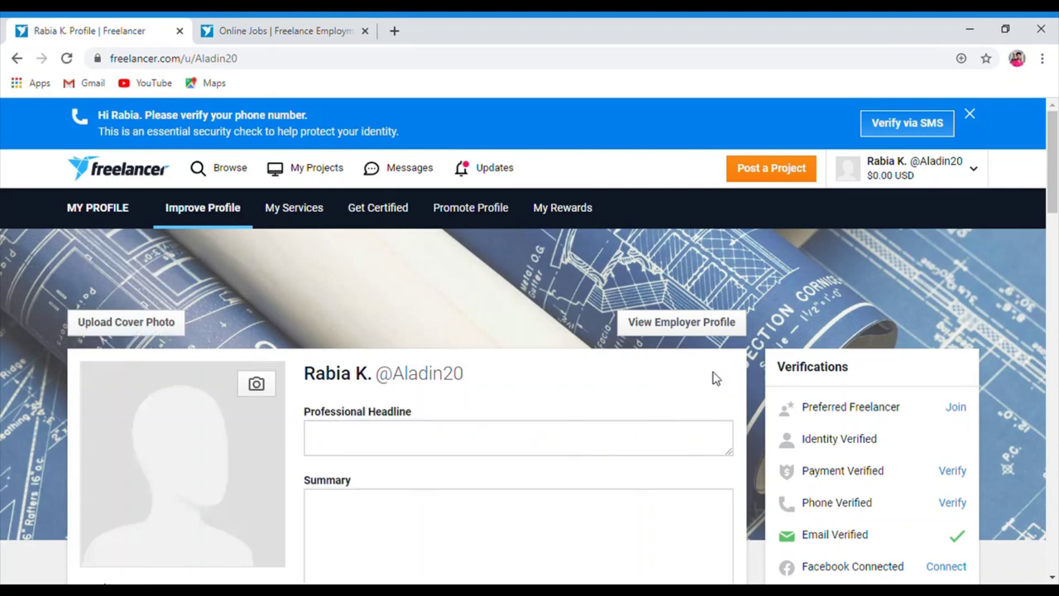
{"action": "left_click", "coordinate": [498, 441]}
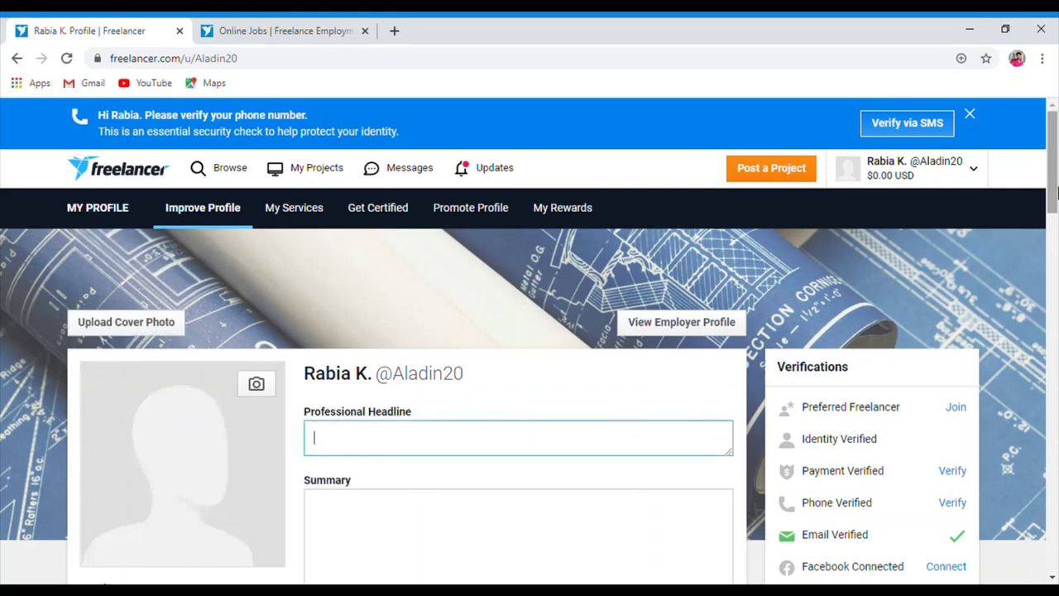
{"action": "left_click_drag", "start_coordinate": [1054, 202], "coordinate": [1054, 250]}
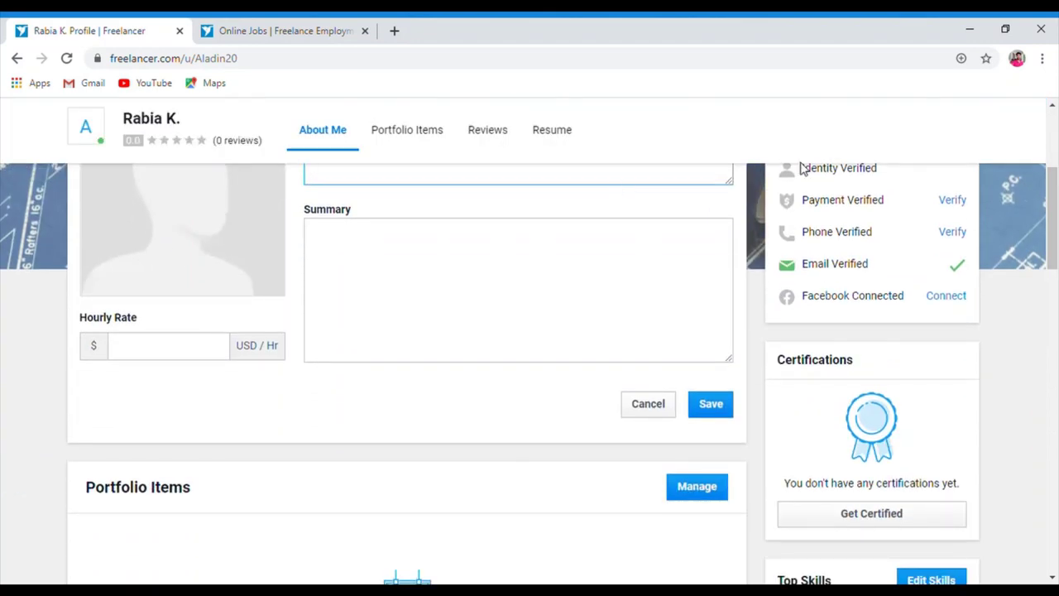
{"action": "scroll", "coordinate": [1055, 163], "scroll_direction": "up", "scroll_amount": 2}
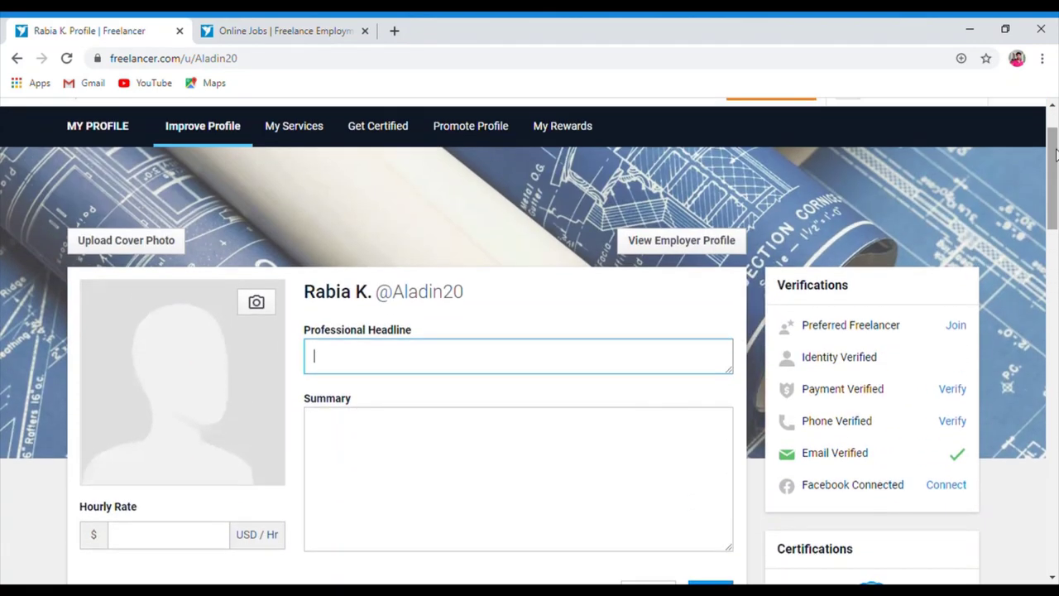
{"action": "scroll", "coordinate": [1055, 169], "scroll_direction": "down", "scroll_amount": 1}
{"action": "left_click", "coordinate": [513, 362]}
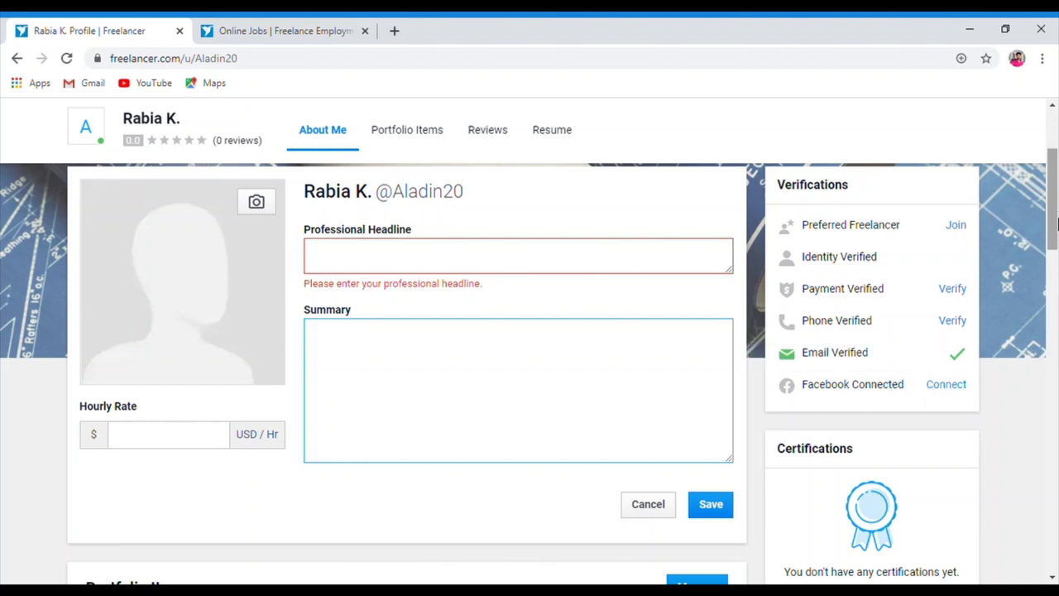
Scroll through the edit form, then show the established account's dashboard with 60% setup and $4.50 balance
{"action": "scroll", "coordinate": [1056, 248], "scroll_direction": "down", "scroll_amount": 2}
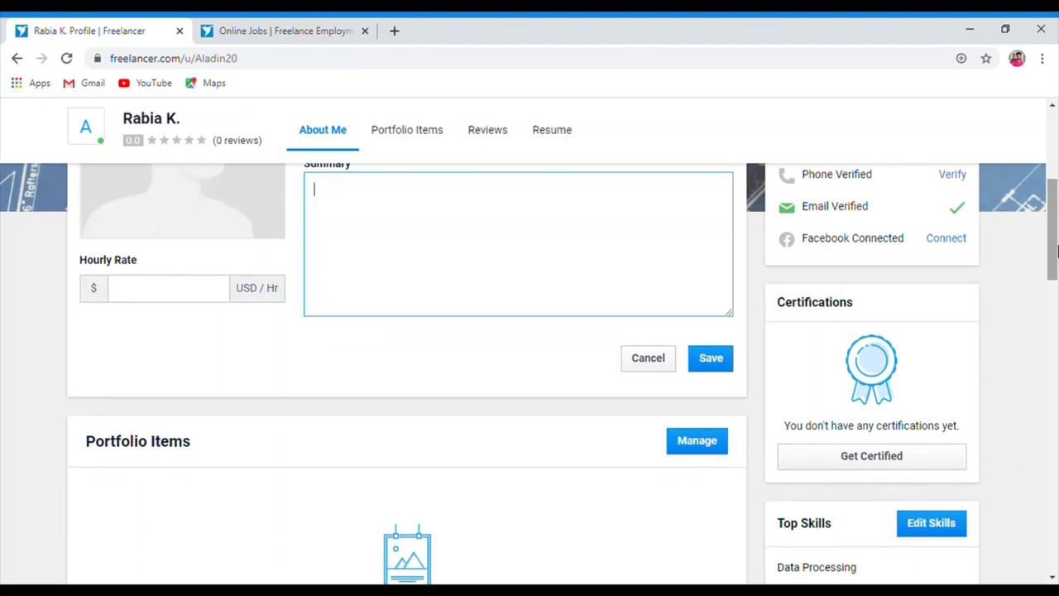
{"action": "scroll", "coordinate": [1054, 248], "scroll_direction": "down", "scroll_amount": 1}
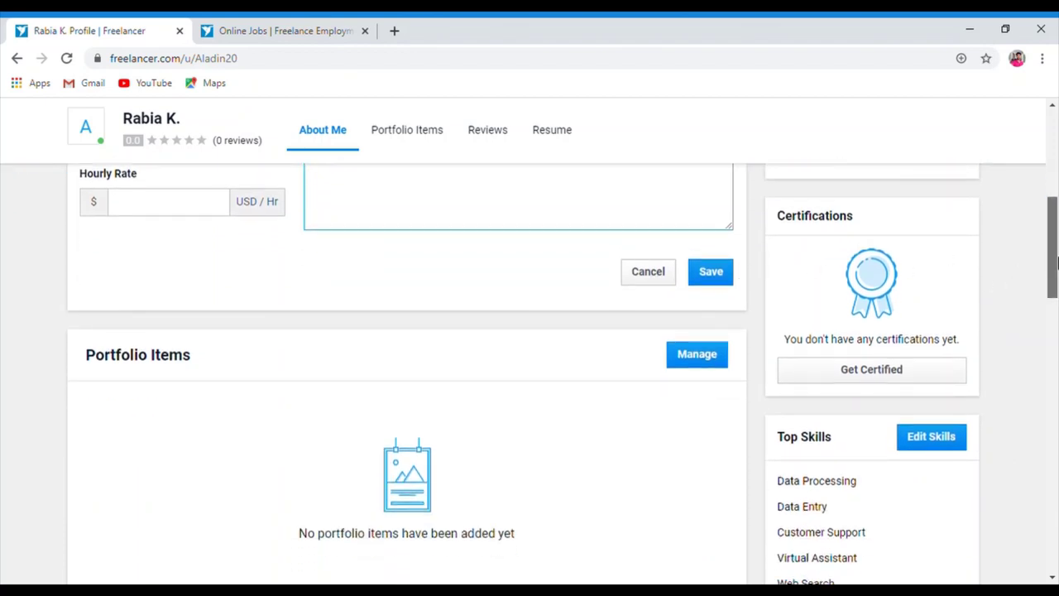
{"action": "scroll", "coordinate": [1055, 289], "scroll_direction": "down", "scroll_amount": 4}
{"action": "left_click_drag", "start_coordinate": [1054, 331], "coordinate": [1055, 178]}
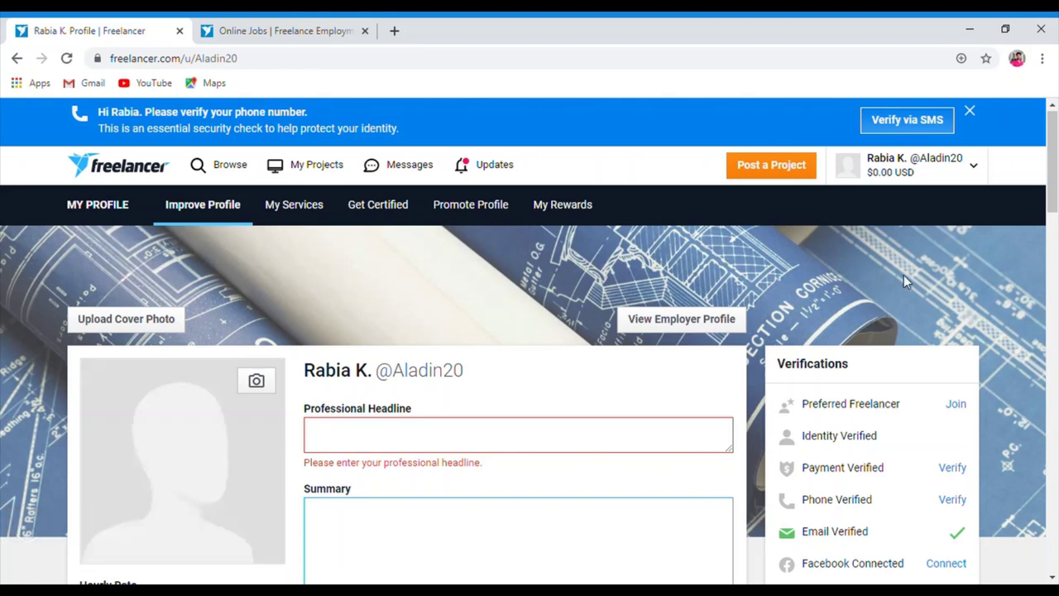
{"action": "left_click", "coordinate": [1057, 300]}
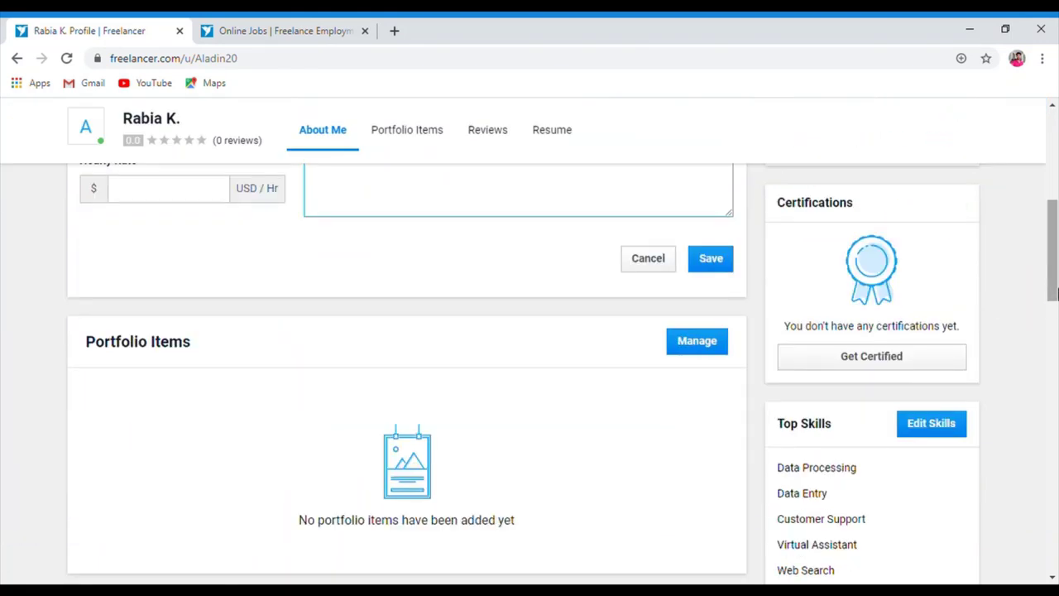
{"action": "left_click_drag", "start_coordinate": [1056, 293], "coordinate": [1055, 166]}
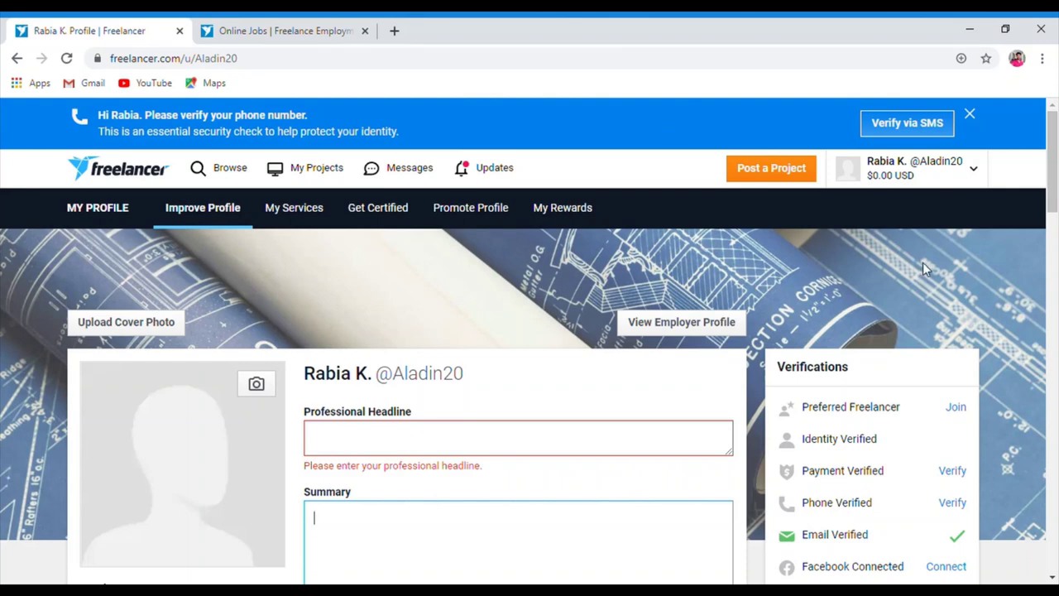
{"action": "mouse_move", "coordinate": [1051, 178]}
{"action": "left_mouse_down"}
{"action": "mouse_move", "coordinate": [1054, 217]}
{"action": "mouse_move", "coordinate": [1054, 159]}
{"action": "left_mouse_up"}
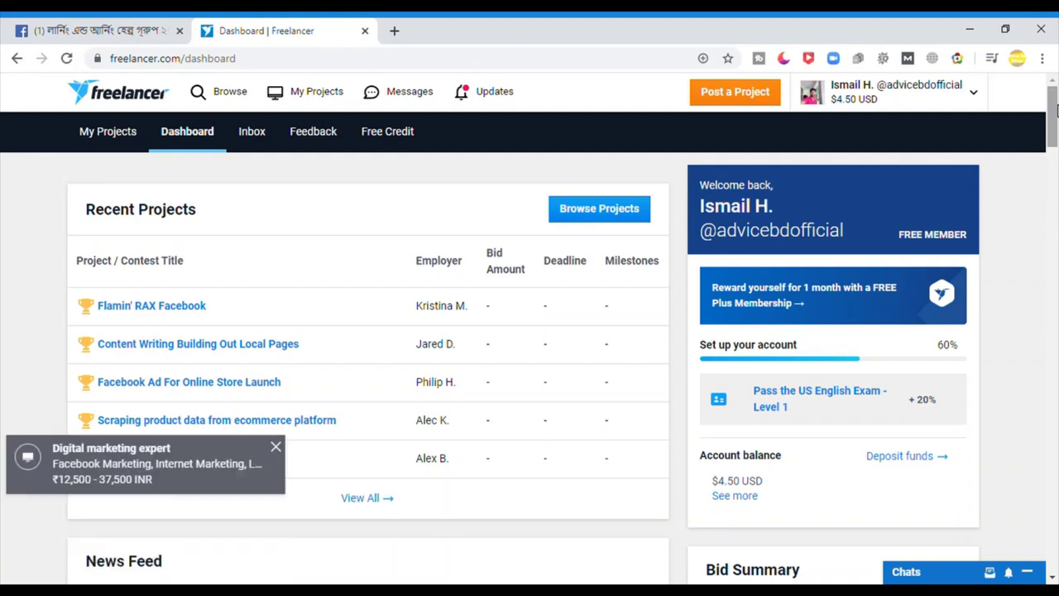
View the established account's profile, scrolling past its 3.5 rating, 100% jobs completed and portfolio items
{"action": "left_click", "coordinate": [839, 91]}
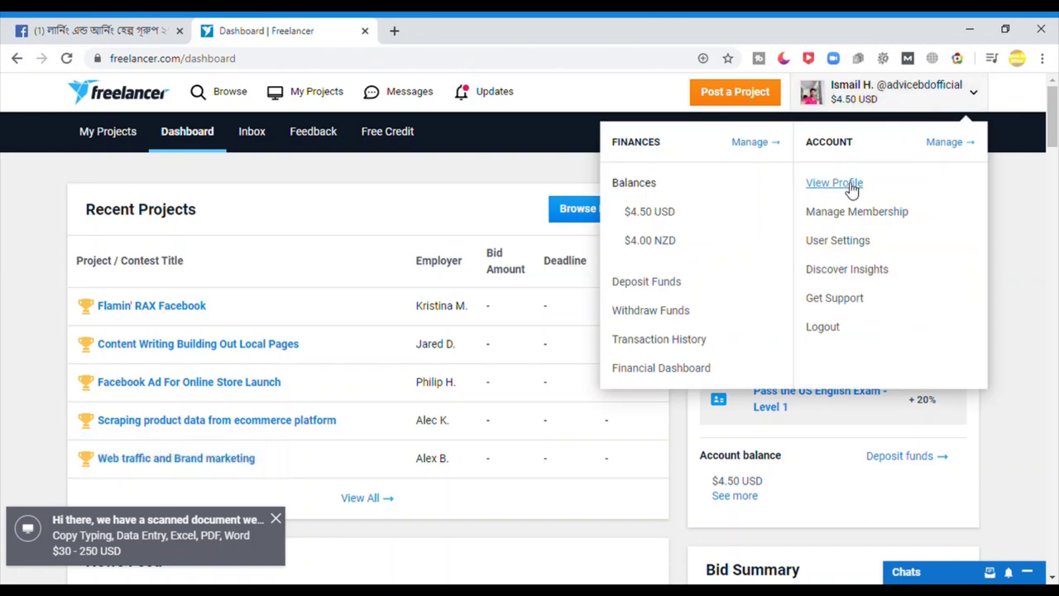
{"action": "left_click", "coordinate": [834, 182]}
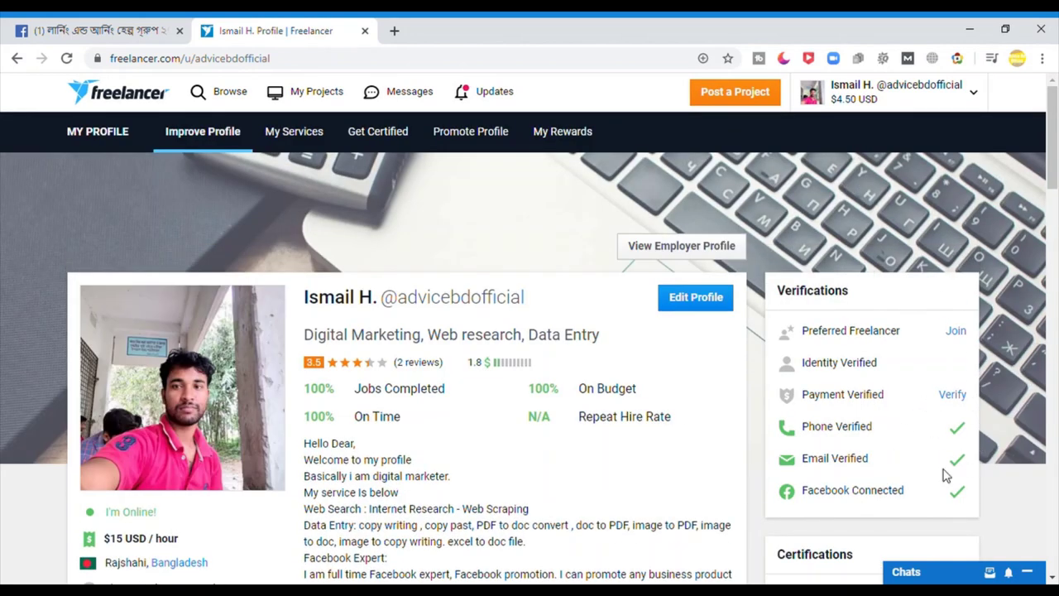
{"action": "mouse_move", "coordinate": [889, 501]}
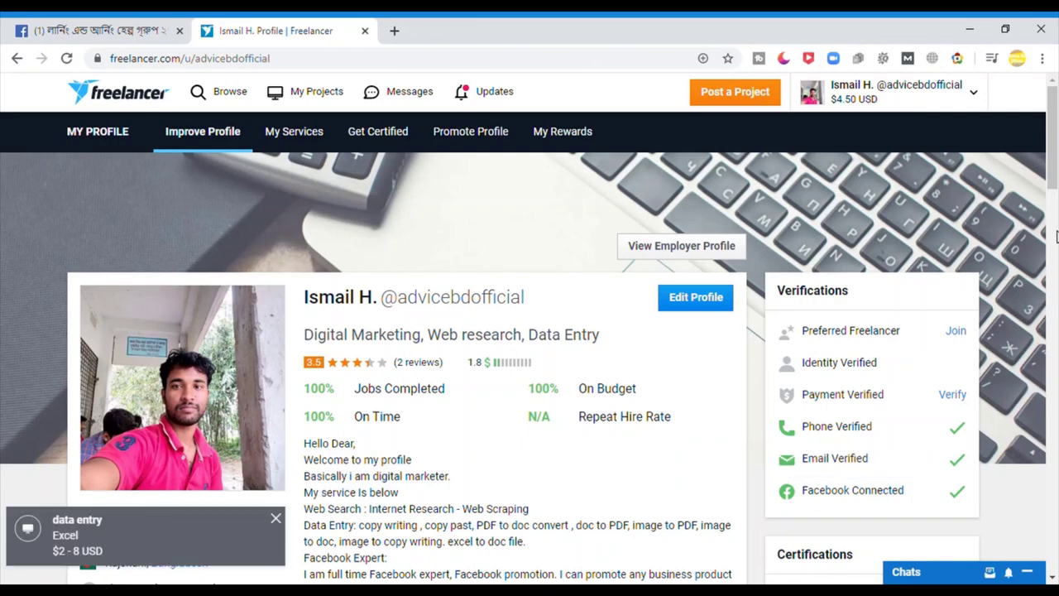
{"action": "scroll", "coordinate": [1057, 258], "scroll_direction": "down", "scroll_amount": 1}
{"action": "scroll", "coordinate": [1056, 258], "scroll_direction": "down", "scroll_amount": 5}
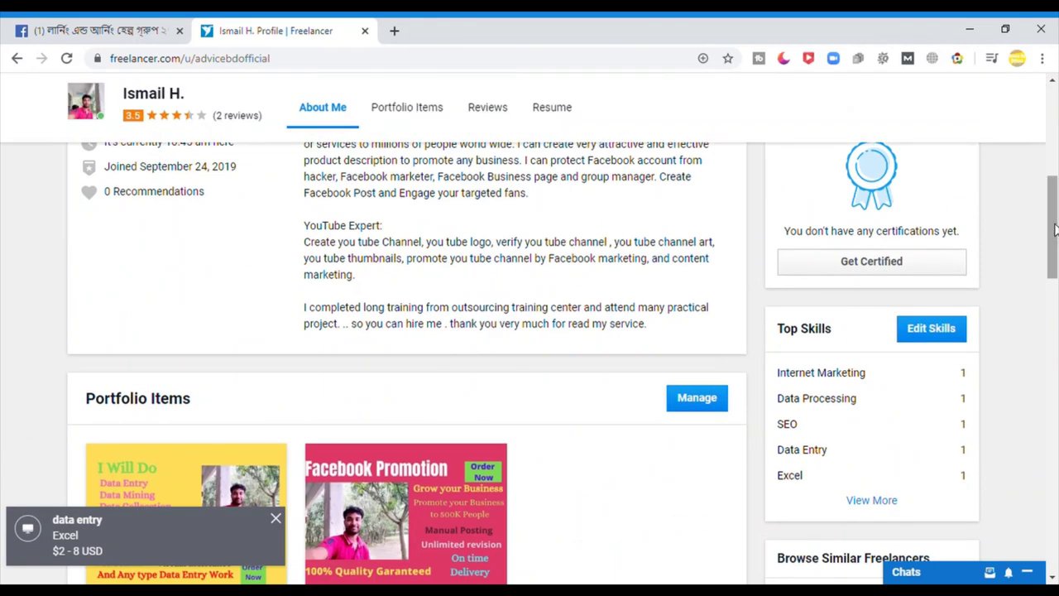
{"action": "left_click_drag", "start_coordinate": [1055, 231], "coordinate": [1057, 246]}
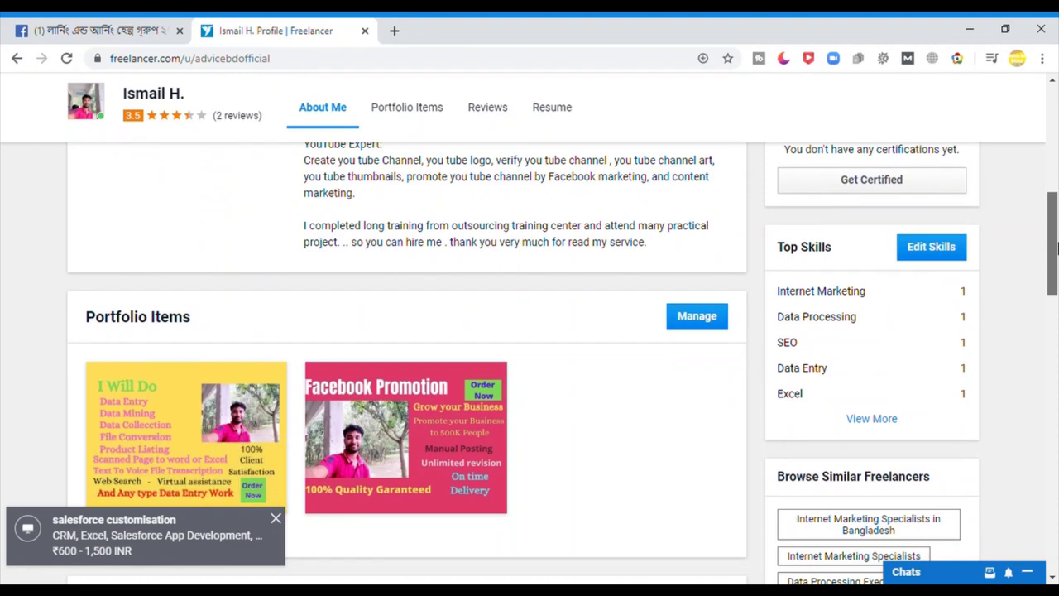